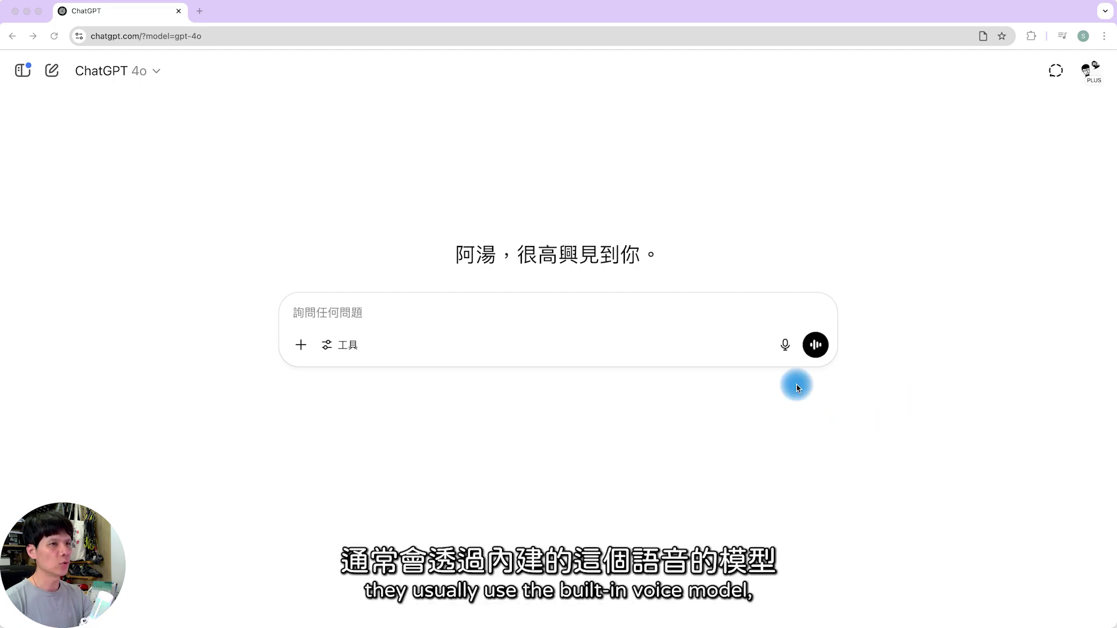
- Send a Chinese prompt requesting an English level test with simple dialogue, reading comprehension and sentence or short-text writing, graded by CEFR
left_click(815, 349)
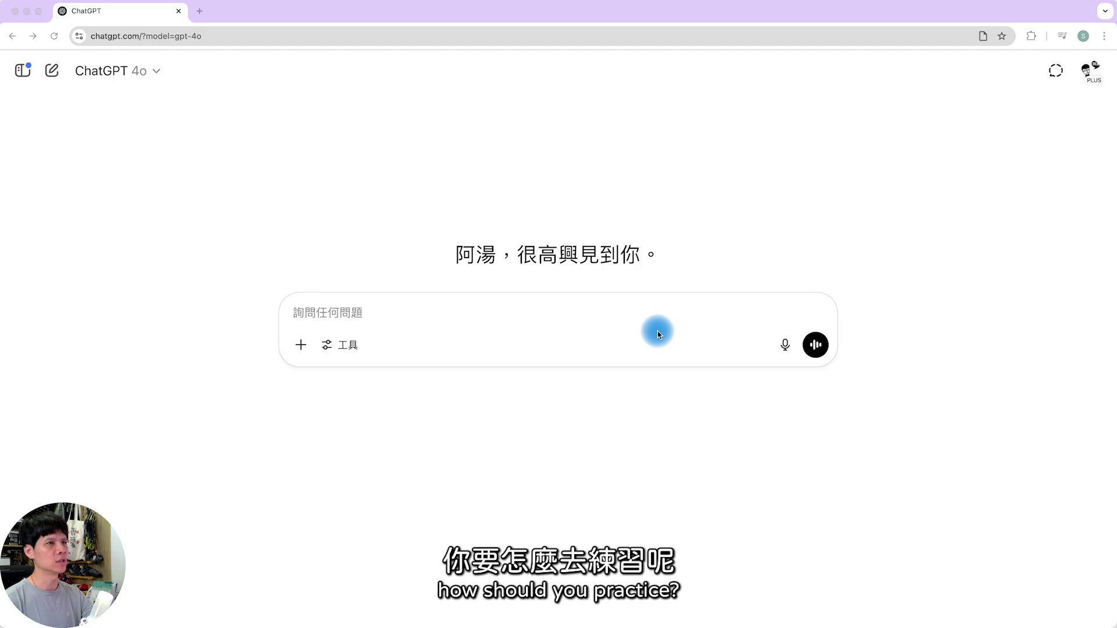
left_click(437, 313)
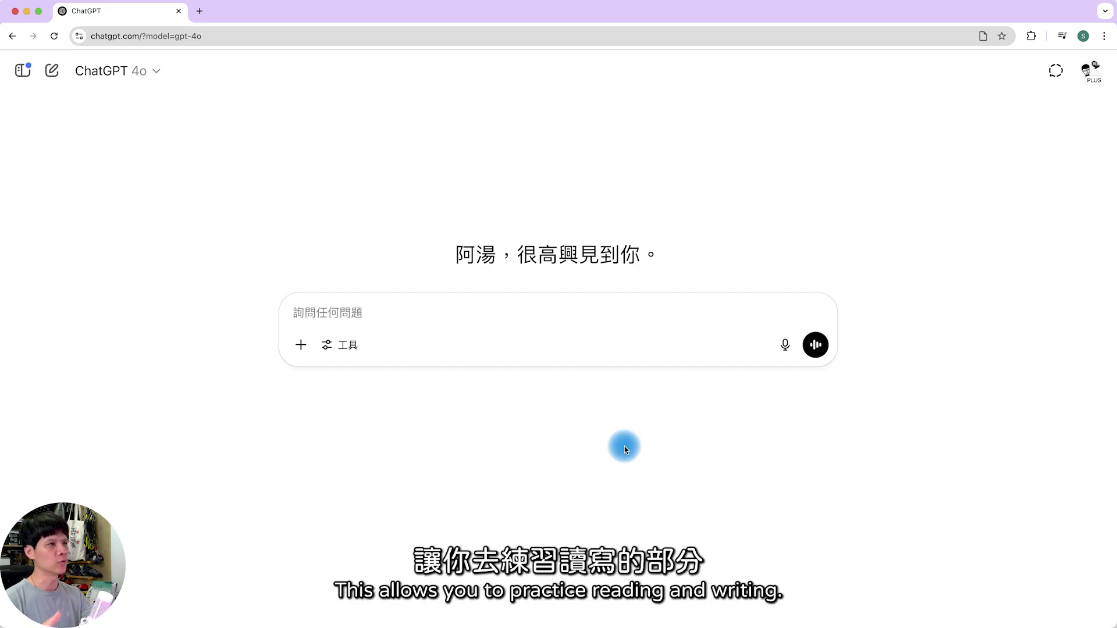
left_click(624, 446)
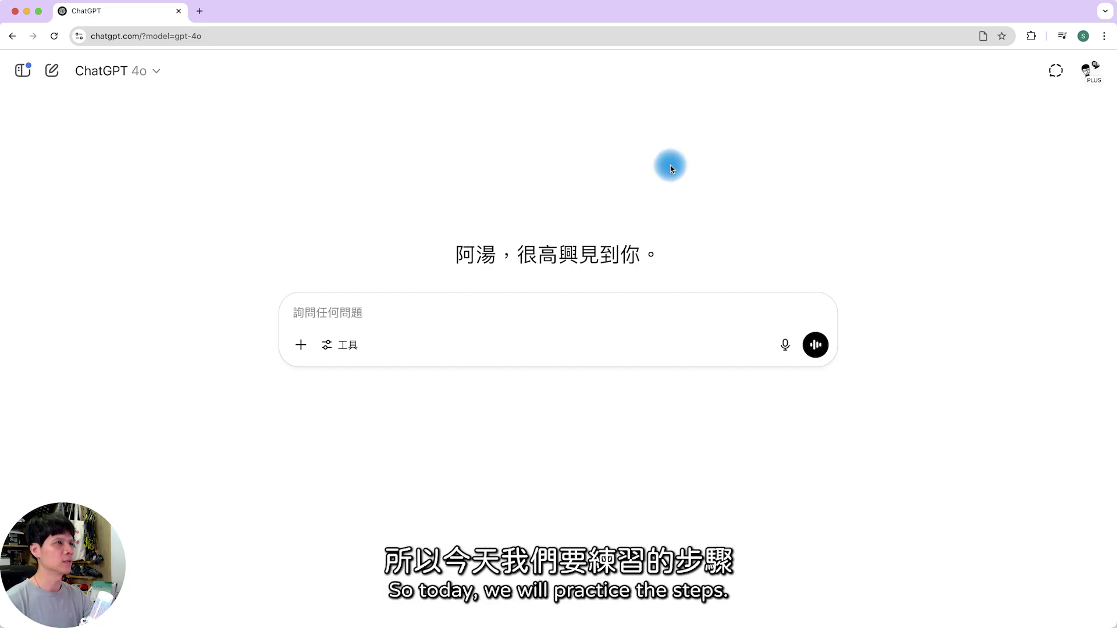
key("super+v")
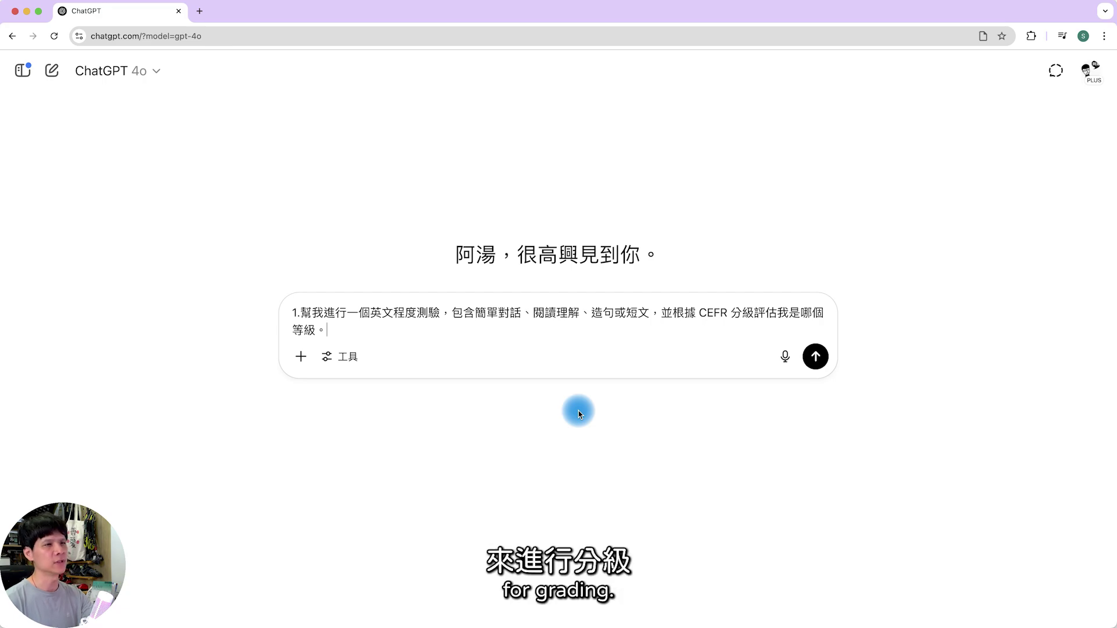
left_click(815, 356)
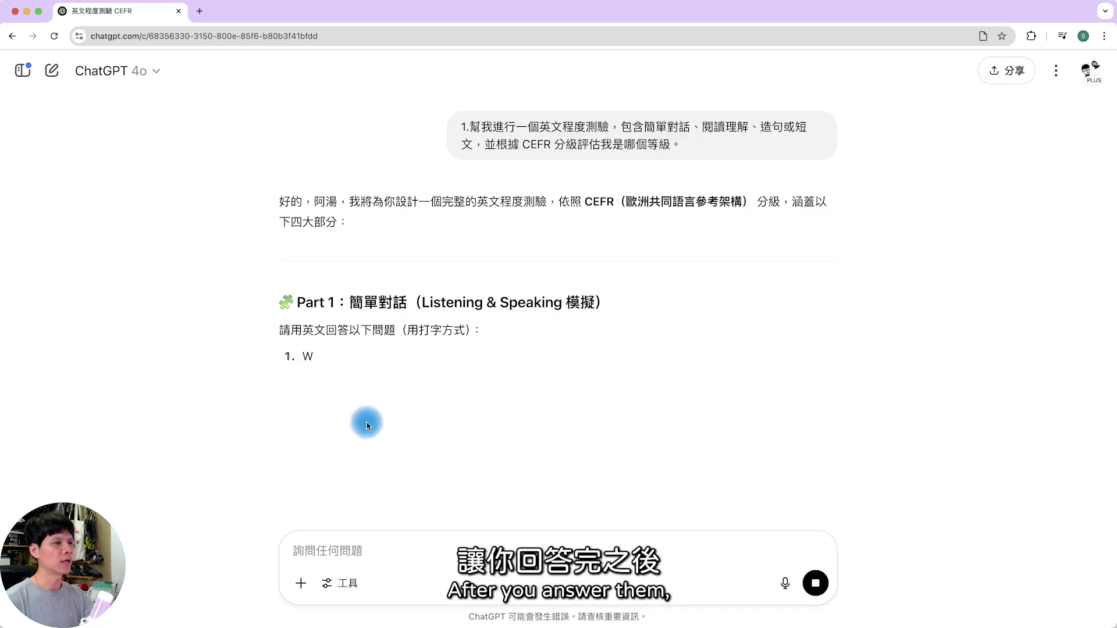
- Read through the generated English test, examining the dialogue, reading, grammar and writing questions and the closing answering instructions
scroll(606, 382, "down", 5)
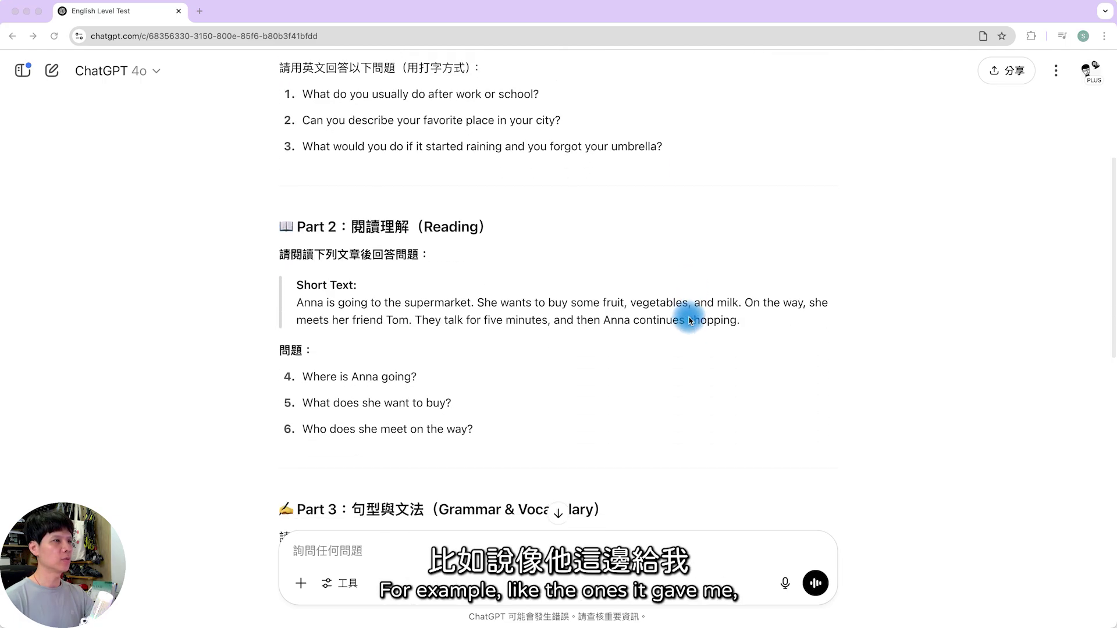
scroll(689, 320, "down", 7)
scroll(699, 274, "up", 12)
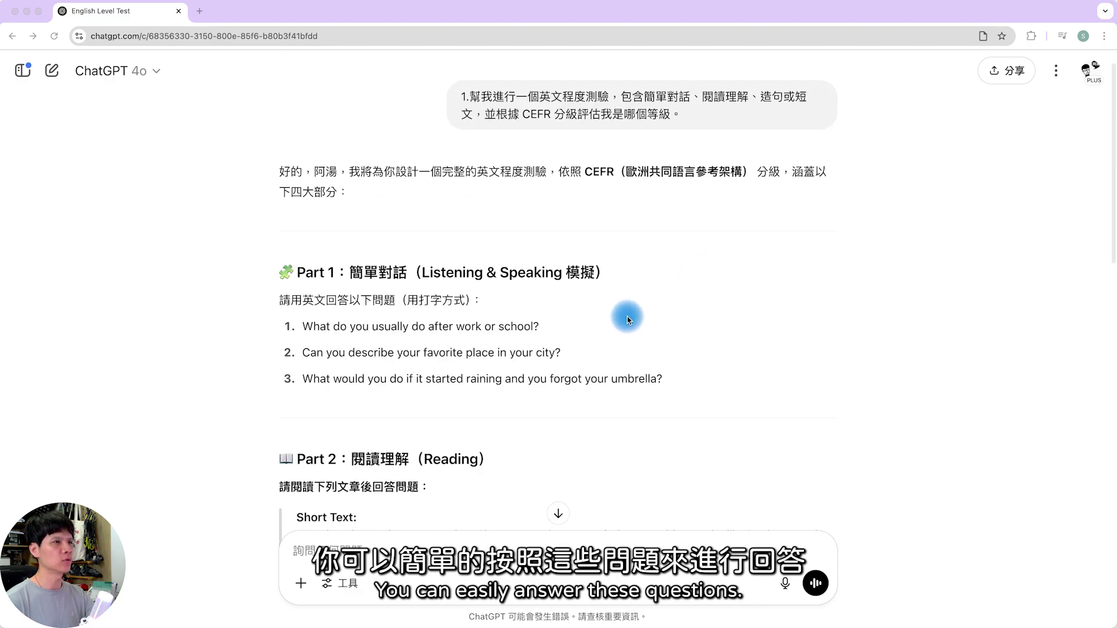
scroll(582, 361, "down", 1)
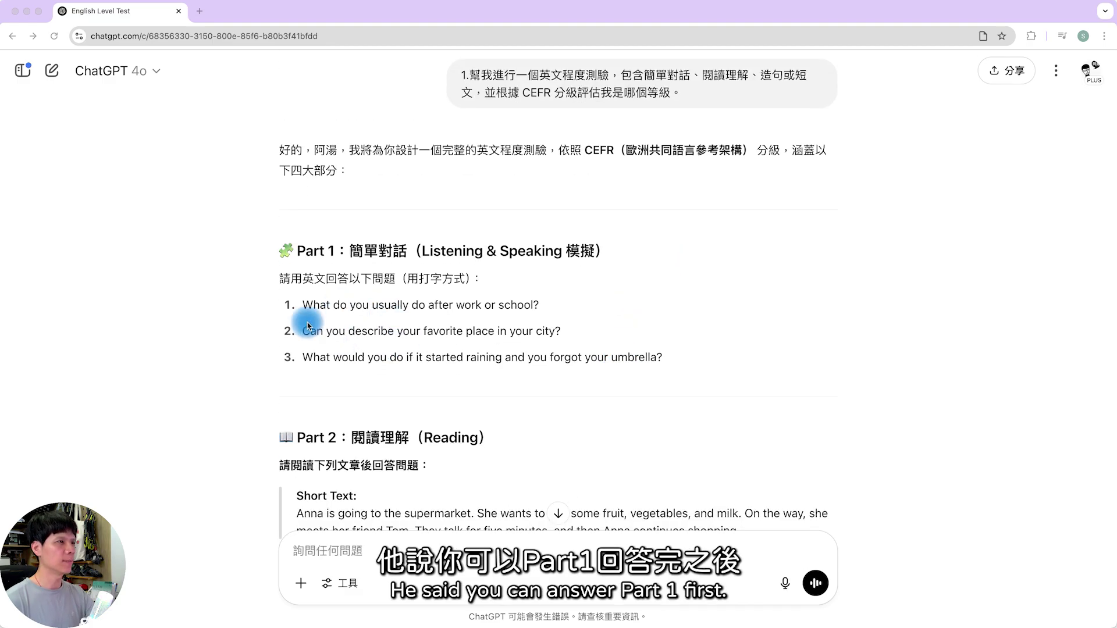
scroll(335, 445, "down", 3)
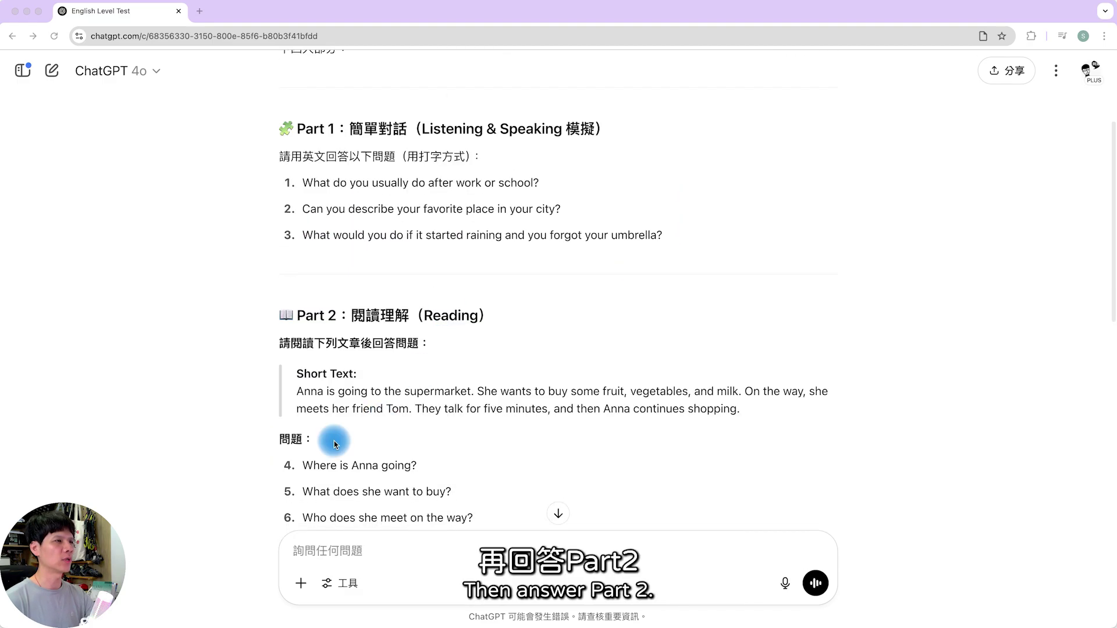
scroll(416, 376, "down", 1)
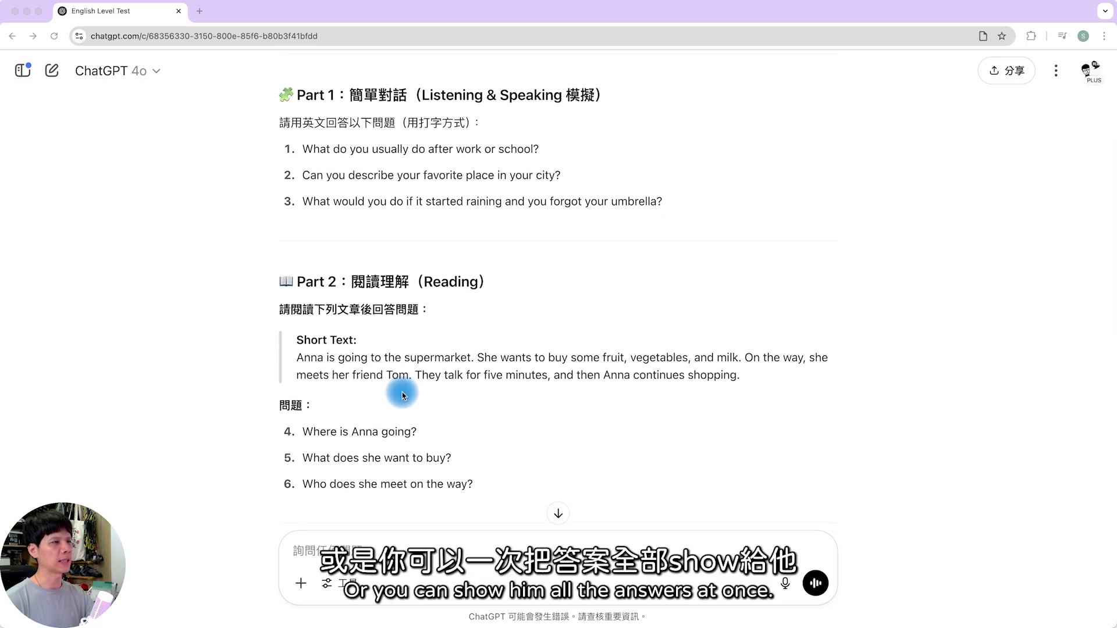
scroll(396, 378, "down", 1)
scroll(403, 375, "down", 7)
scroll(403, 372, "down", 2)
scroll(401, 361, "up", 5)
scroll(404, 367, "down", 5)
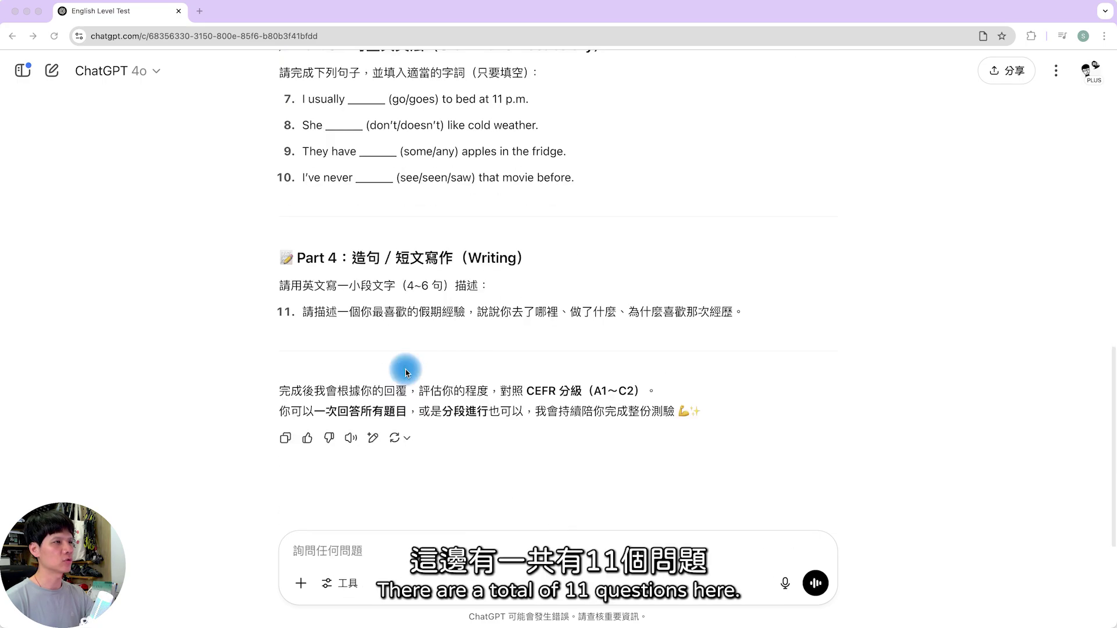
scroll(410, 326, "up", 8)
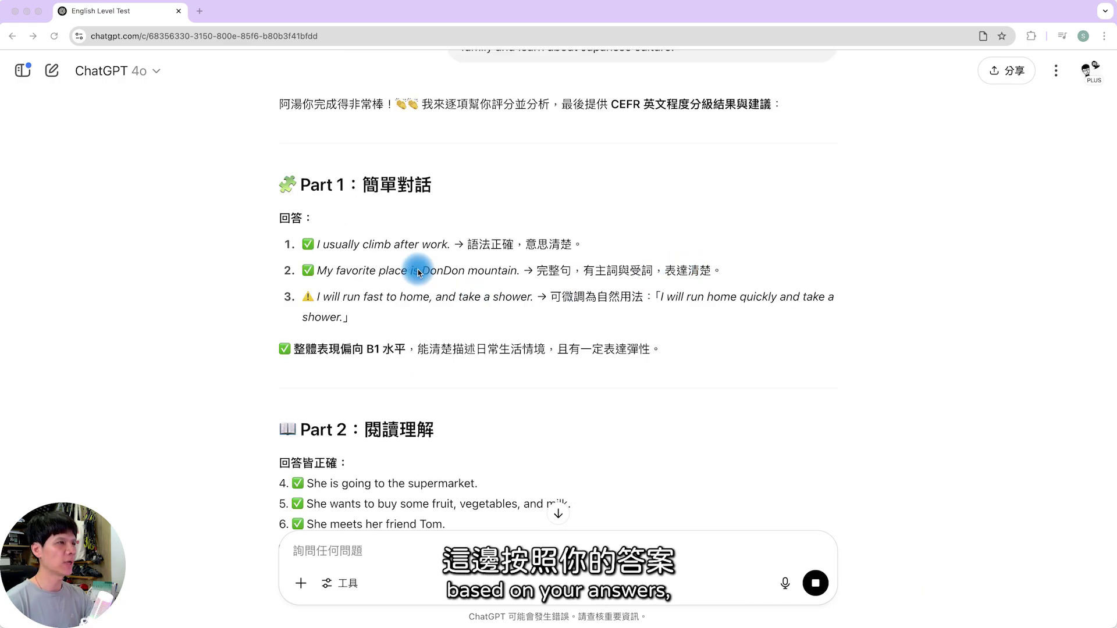
- Review the evaluation of the test answers part by part, including the overall CEFR assessment and the learning suggestions
scroll(540, 326, "down", 1)
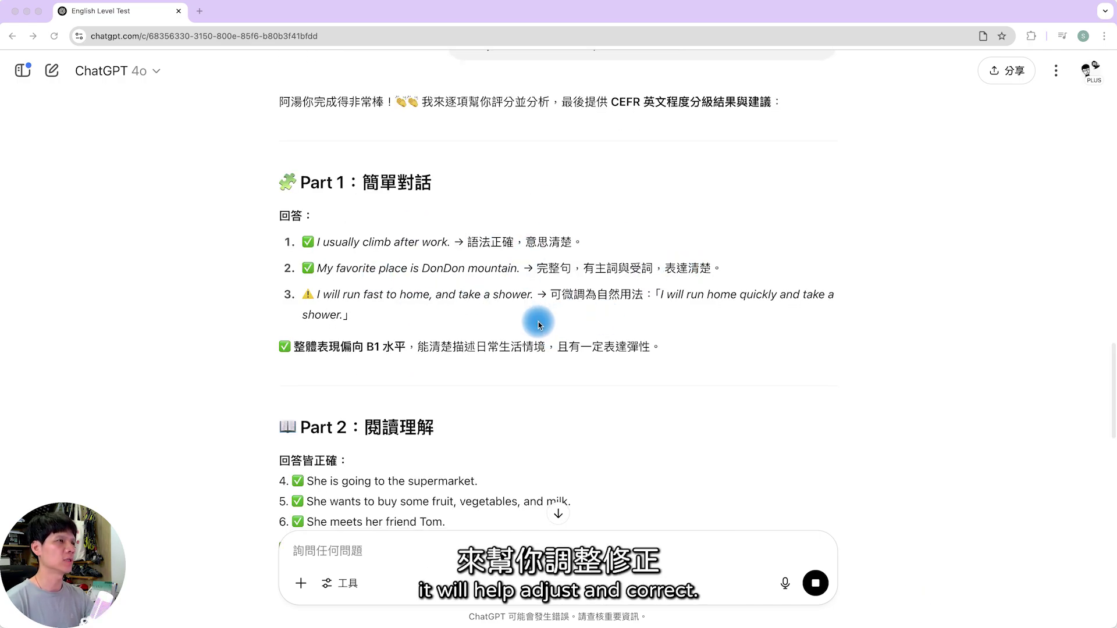
scroll(539, 325, "down", 2)
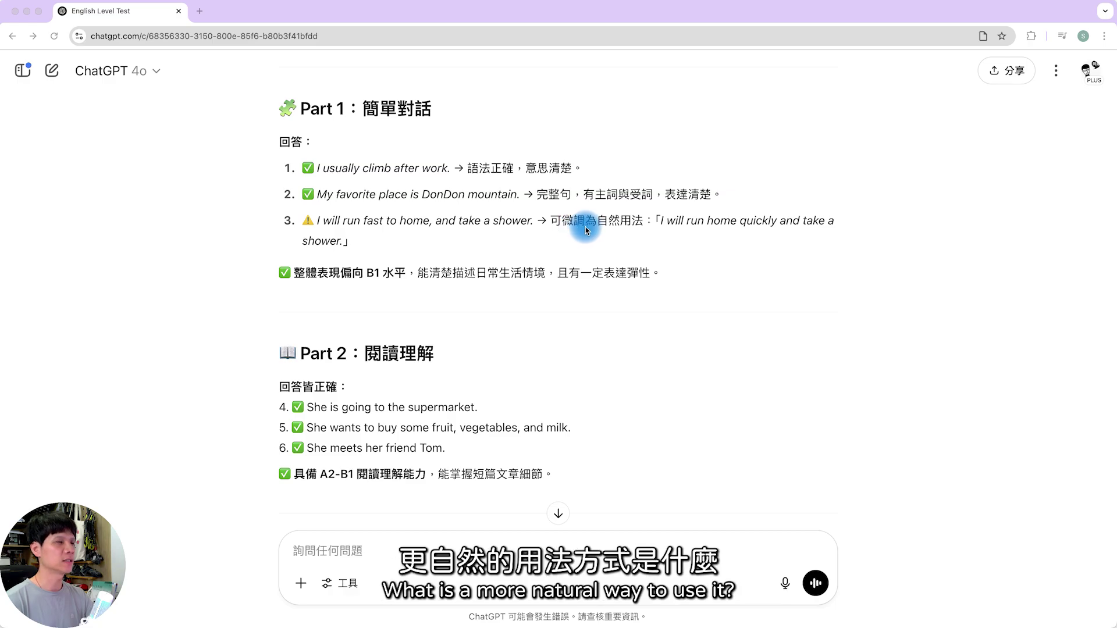
scroll(553, 267, "down", 2)
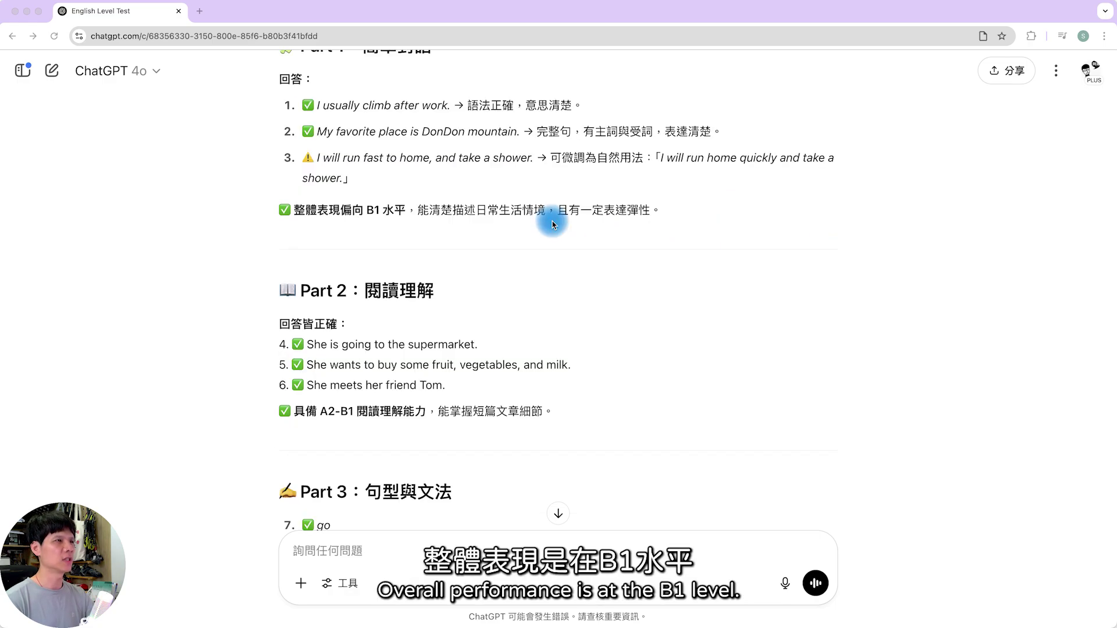
scroll(610, 249, "down", 3)
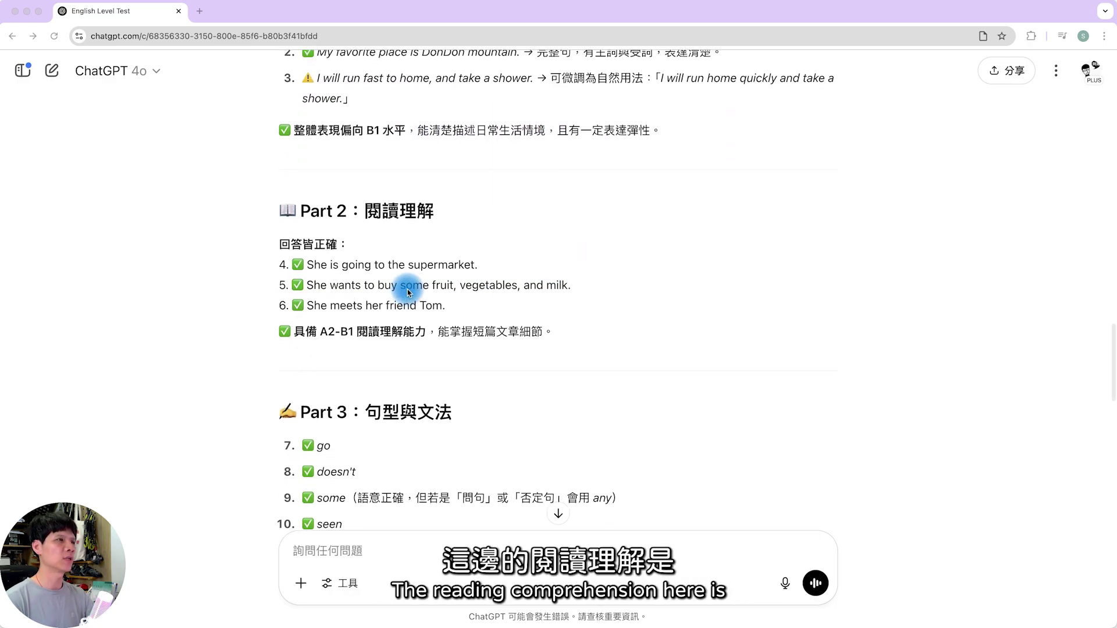
scroll(427, 347, "down", 1)
scroll(427, 348, "down", 8)
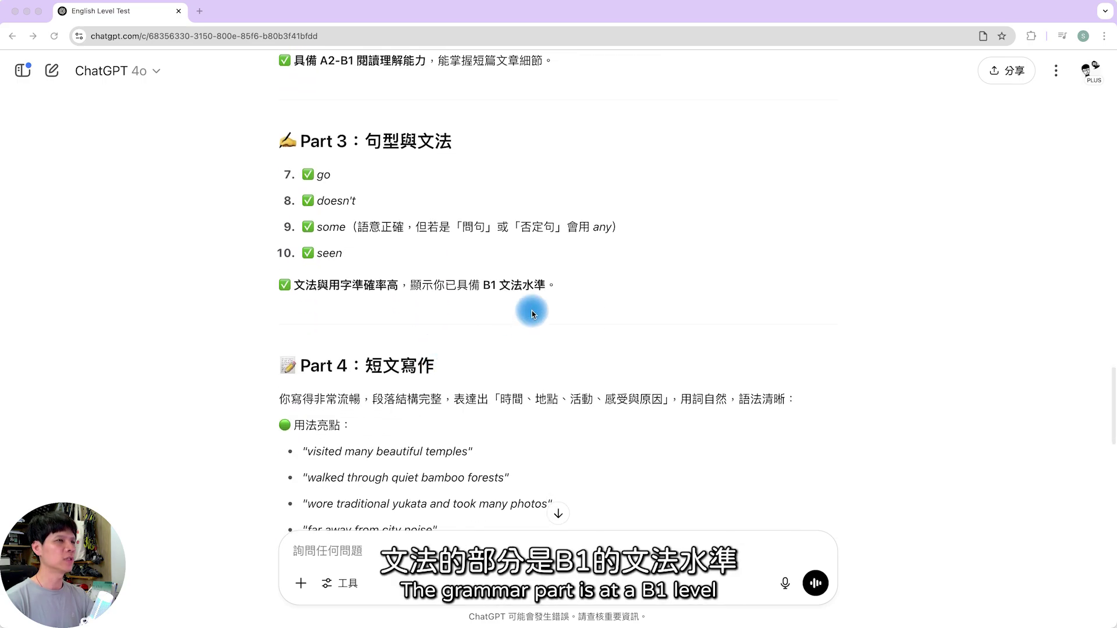
scroll(512, 311, "down", 10)
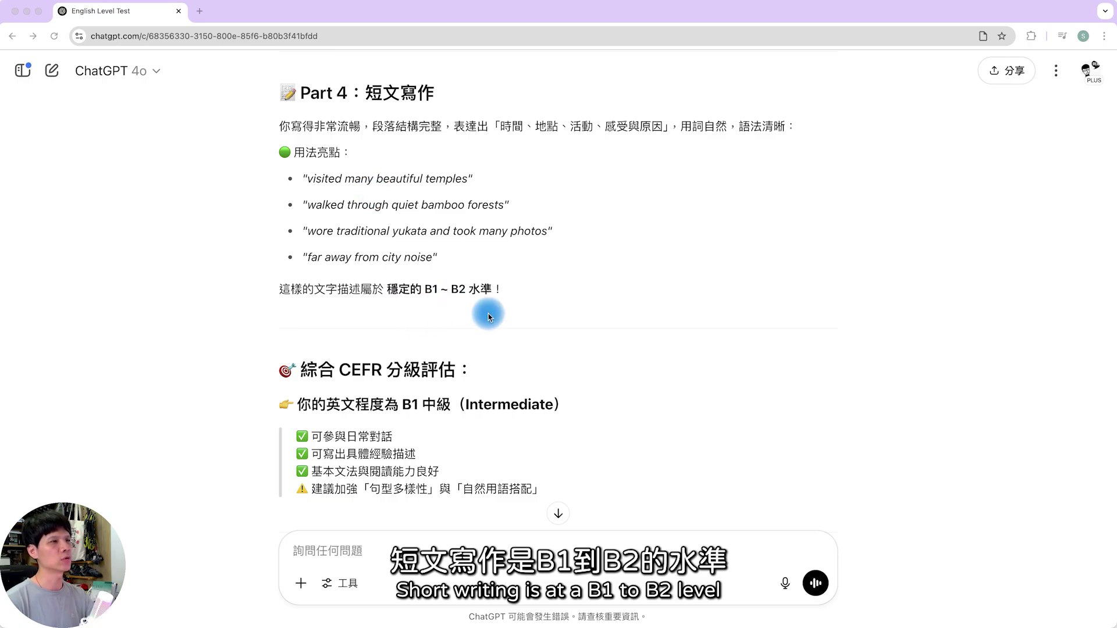
scroll(488, 317, "down", 4)
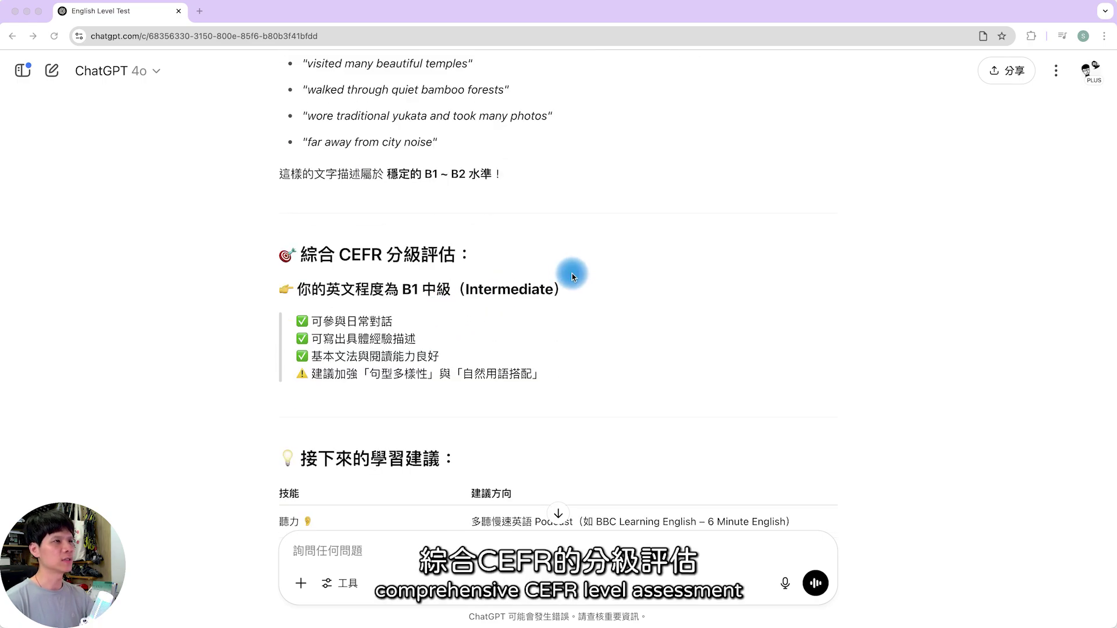
scroll(407, 294, "down", 2)
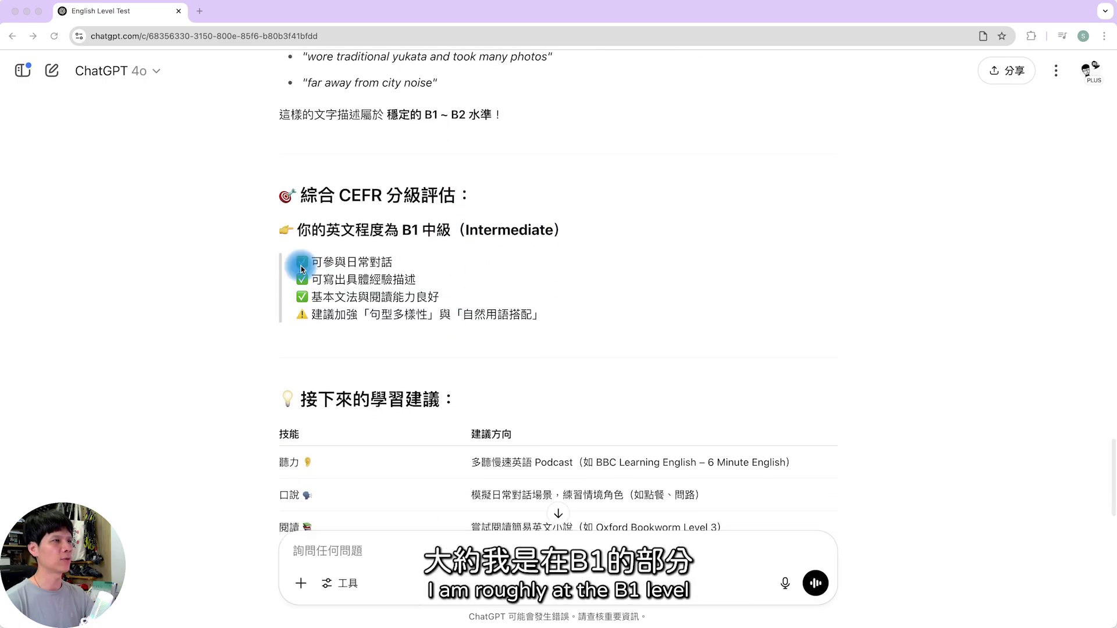
scroll(407, 280, "down", 4)
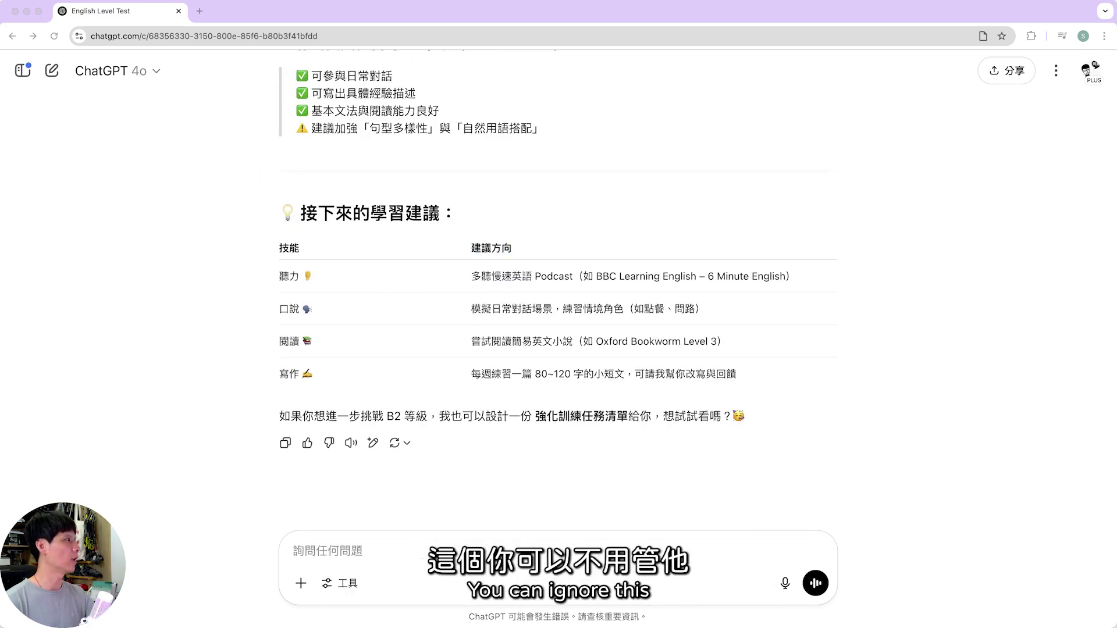
- Send a Chinese prompt starting with "2." for a coffee shop clerk role-play at my English level, one sentence per turn, with mistakes corrected
left_click(650, 461)
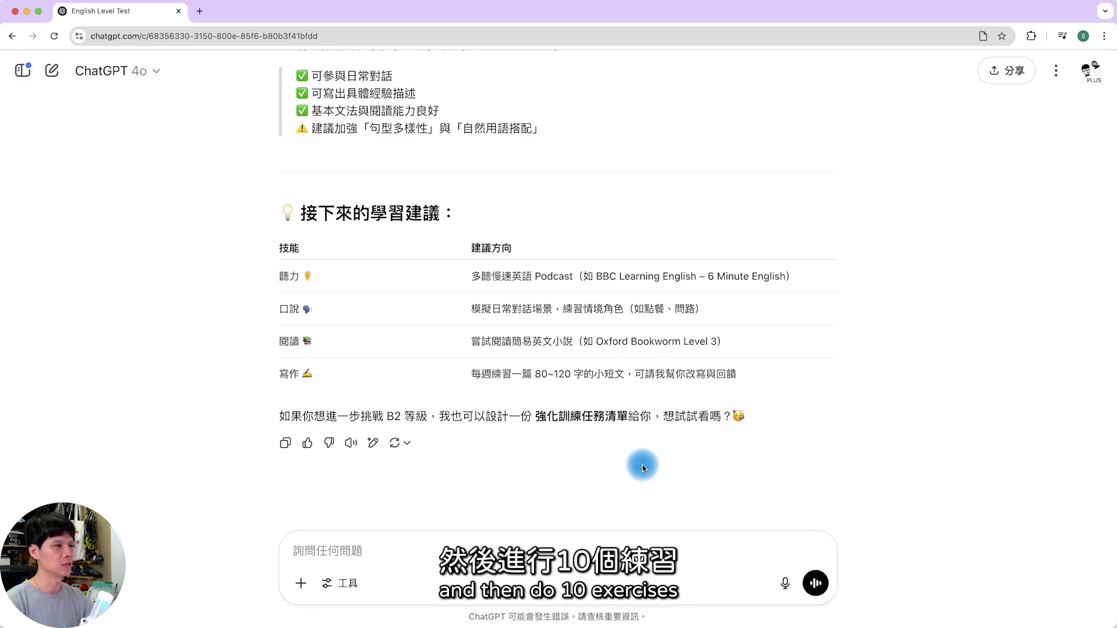
type("2.你扮演一位咖啡店店員，依我的英文程度，提出日常對話，每次說一句話等我回應，並幫我糾正錯誤。")
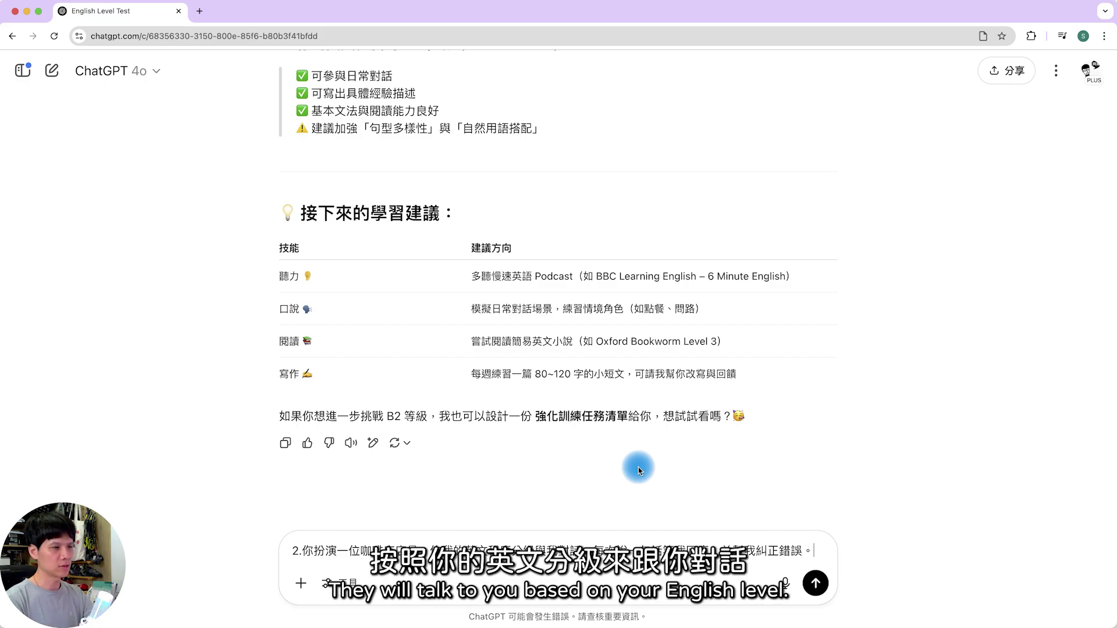
key("Return")
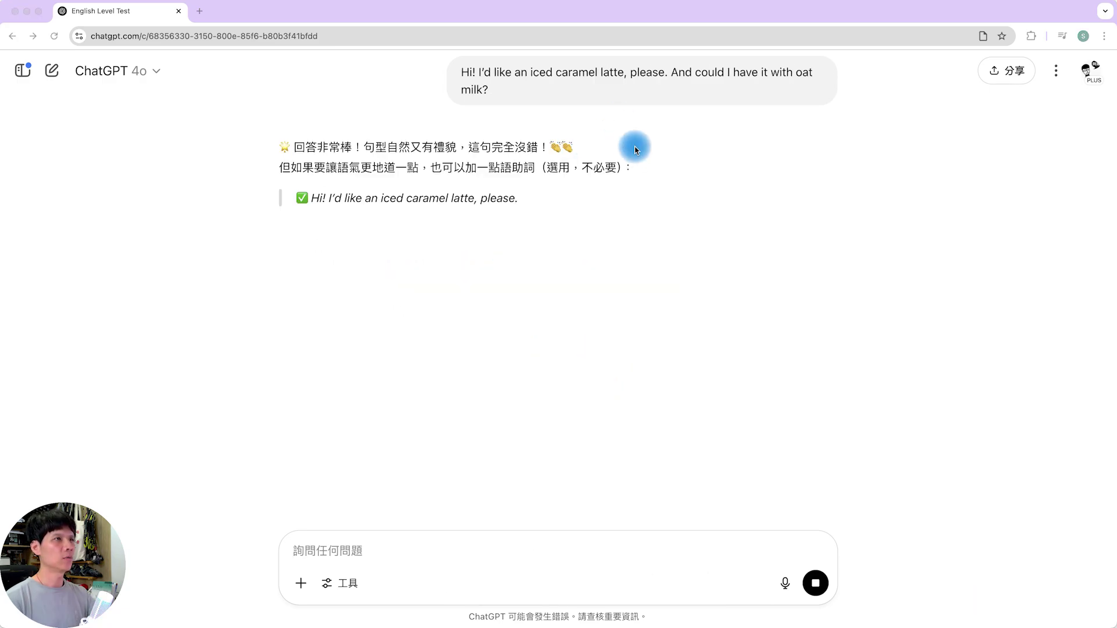
- Send prompt "3.我寫了一段英文日記，請幫我改正文法及解釋錯誤的地方。" followed by the English diary entry of May 27, 2025 about a peaceful day
scroll(630, 145, "up", 2)
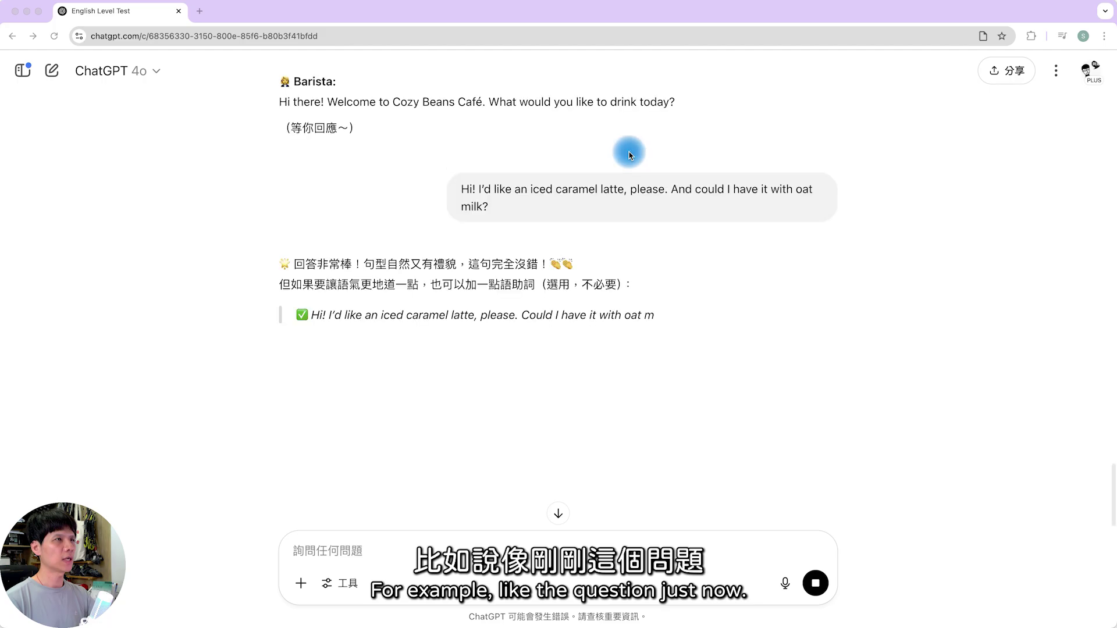
scroll(514, 231, "down", 1)
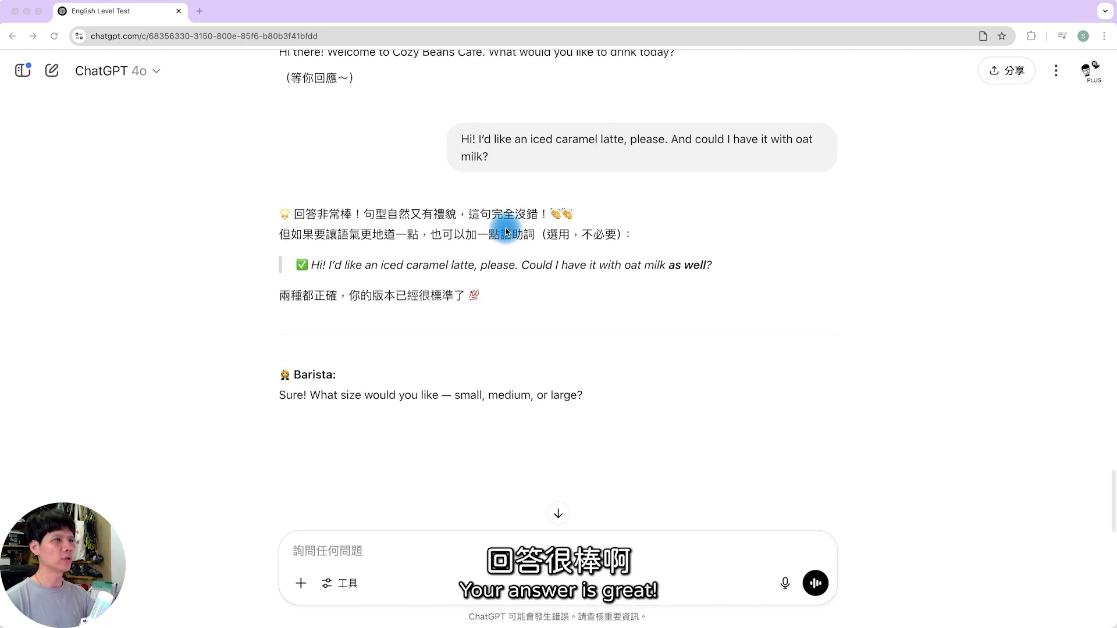
scroll(512, 234, "down", 2)
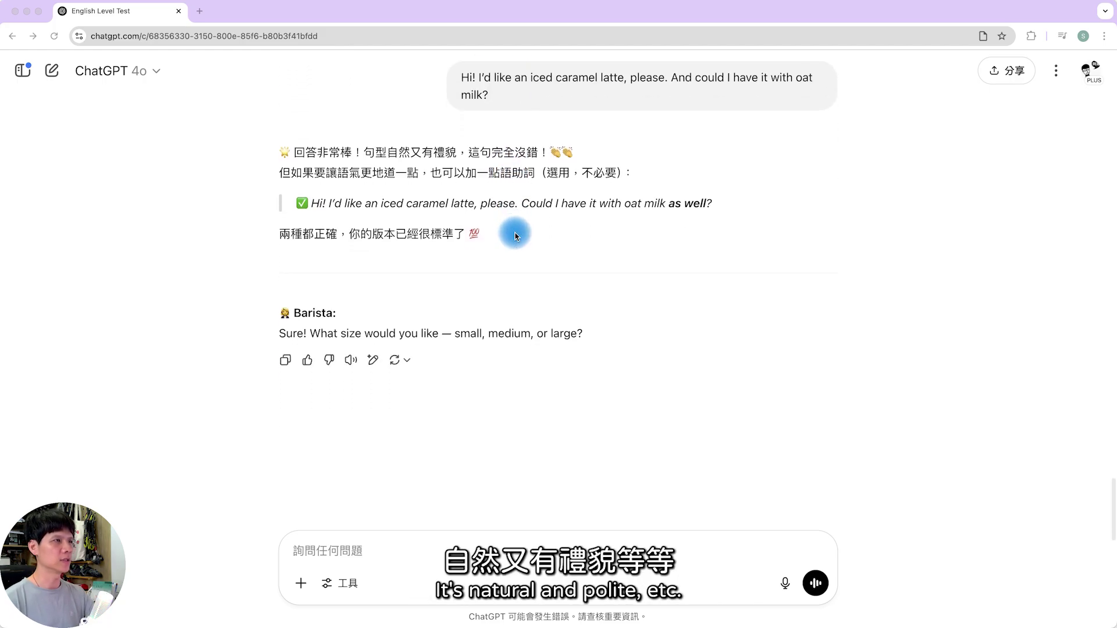
scroll(451, 236, "down", 1)
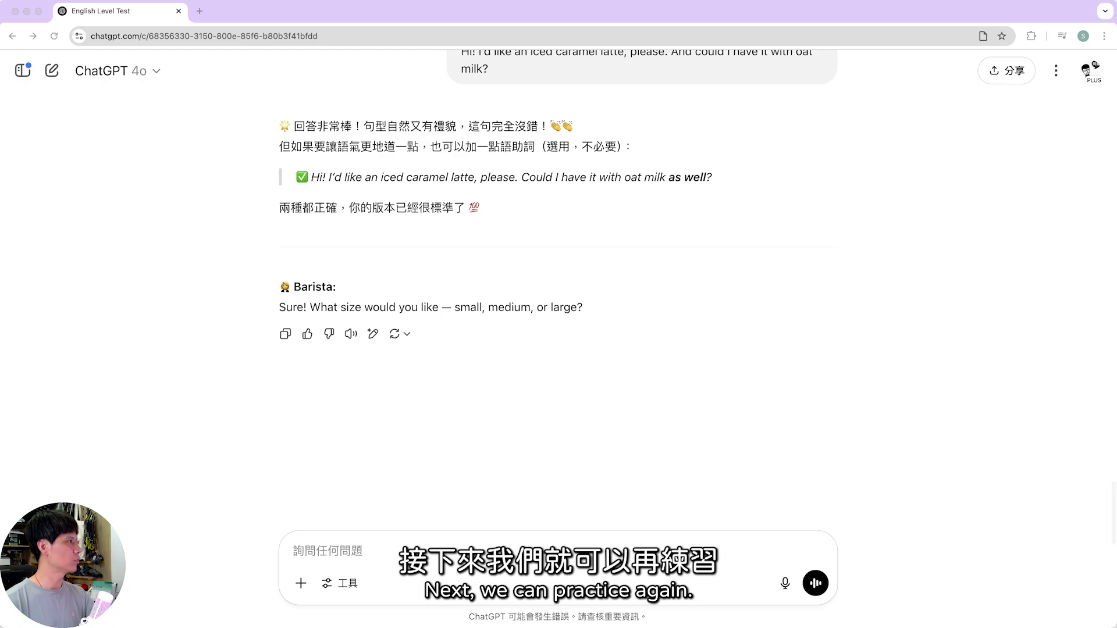
key("super+v")
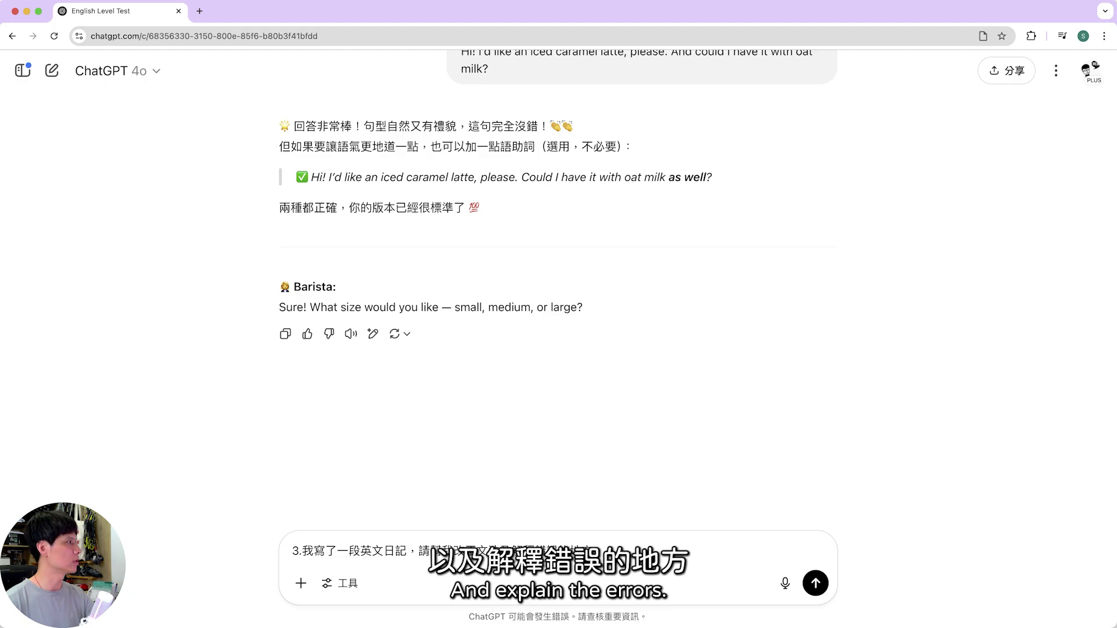
key("shift+Return")
key("shift+Return")
type("May 27, 2025 Today was a really peaceful day. I went for a walk in the park and enjoyed the fresh air and sunshine. I listened to my favorite playlist and felt more relaxed than I have in a while. In the afternoon, I tried making a new pasta recipe—it turned out pretty good! I'm ending the day with a warm cup of tea and some journaling.")
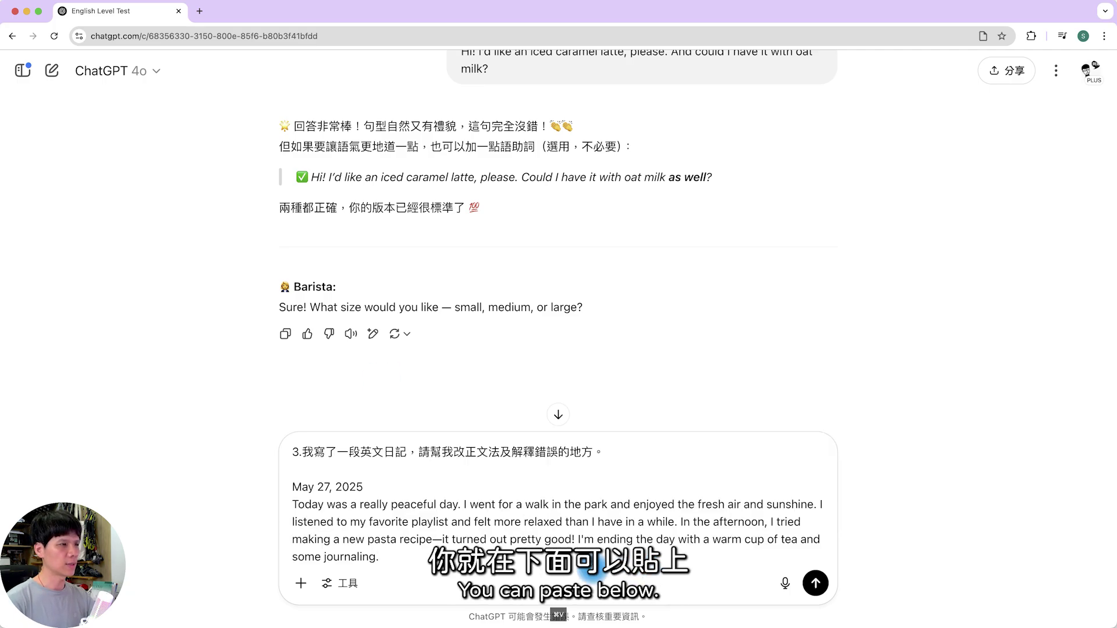
left_click(815, 583)
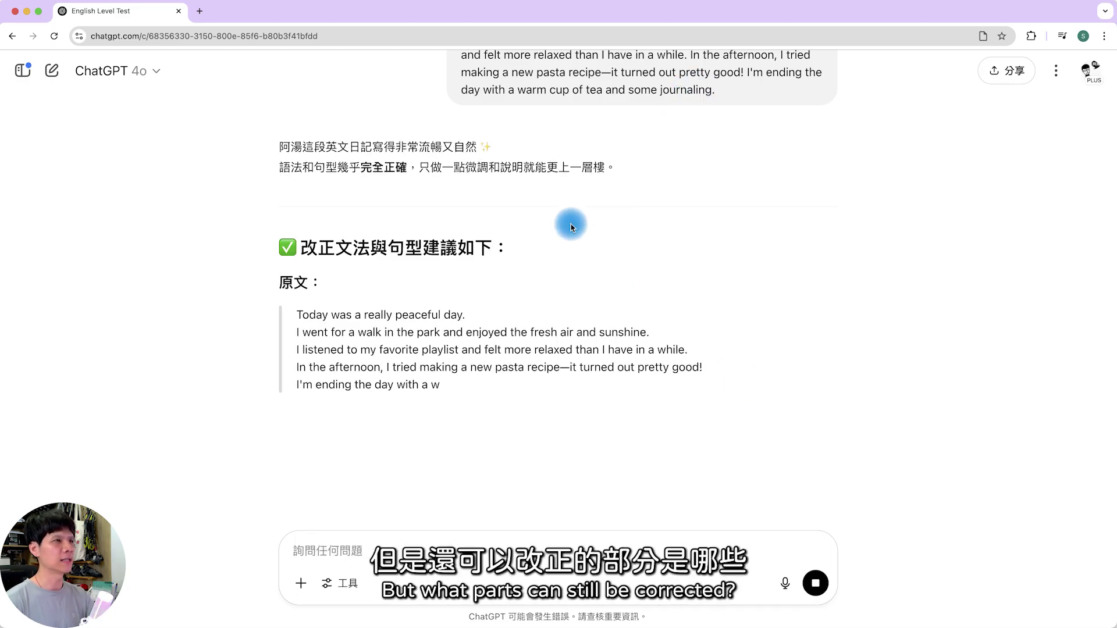
- Read the diary feedback, examining the suggested revision, the explanations of the errors and the overall evaluation
scroll(489, 364, "down", 3)
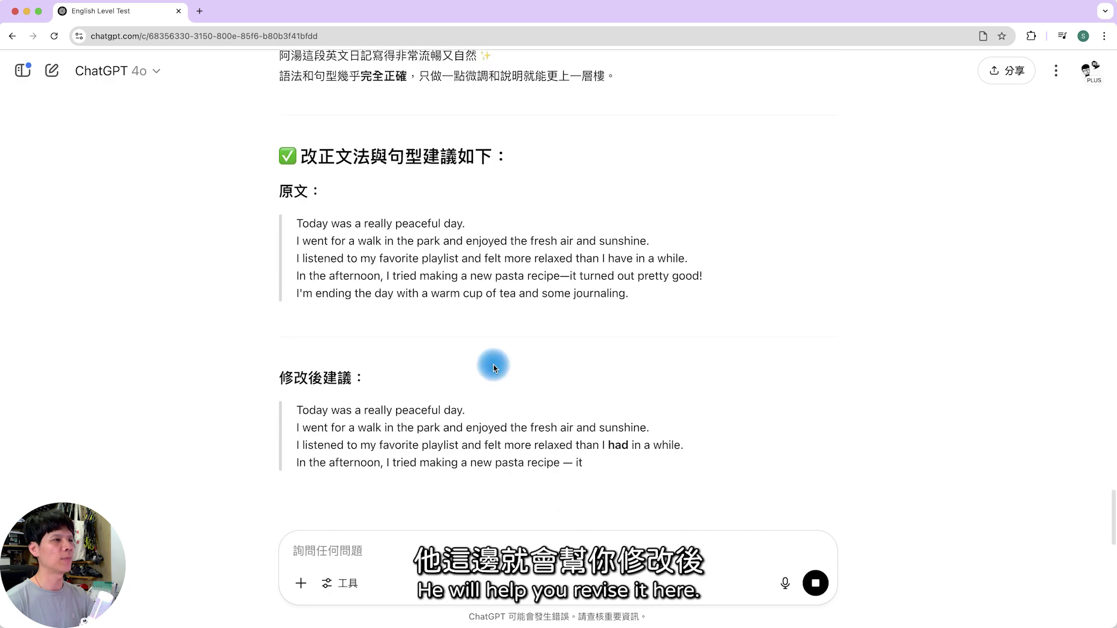
scroll(498, 362, "down", 3)
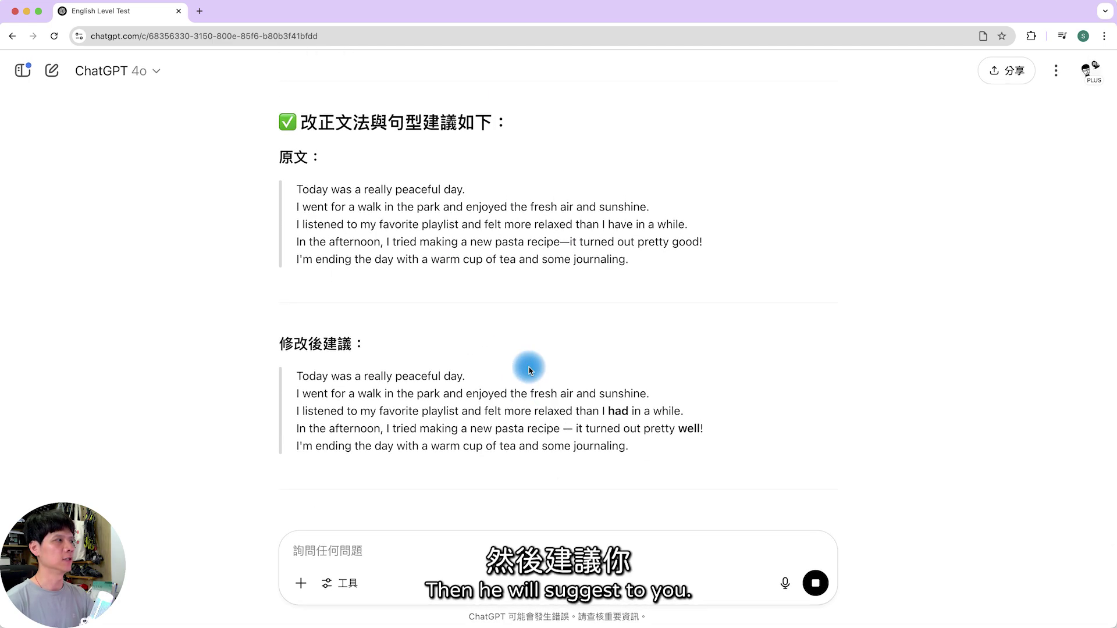
scroll(523, 349, "down", 4)
scroll(500, 315, "down", 1)
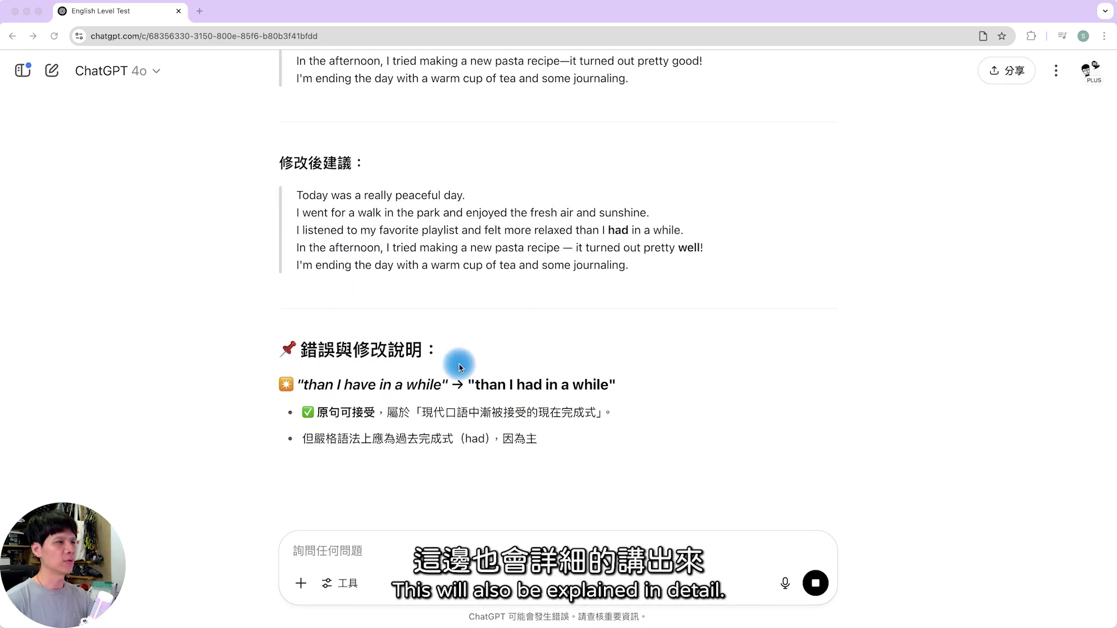
scroll(704, 396, "down", 6)
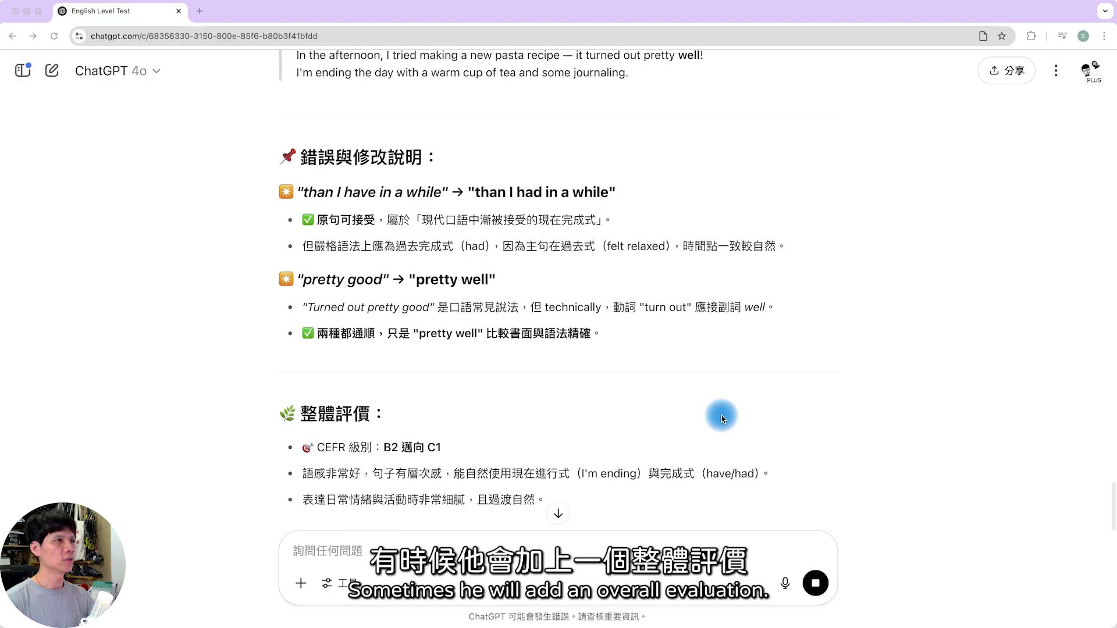
- Send a Chinese prompt starting with "4.依我的英文程度分級" for an English story at my level, with vocabulary explained and used in sentences
scroll(444, 291, "down", 3)
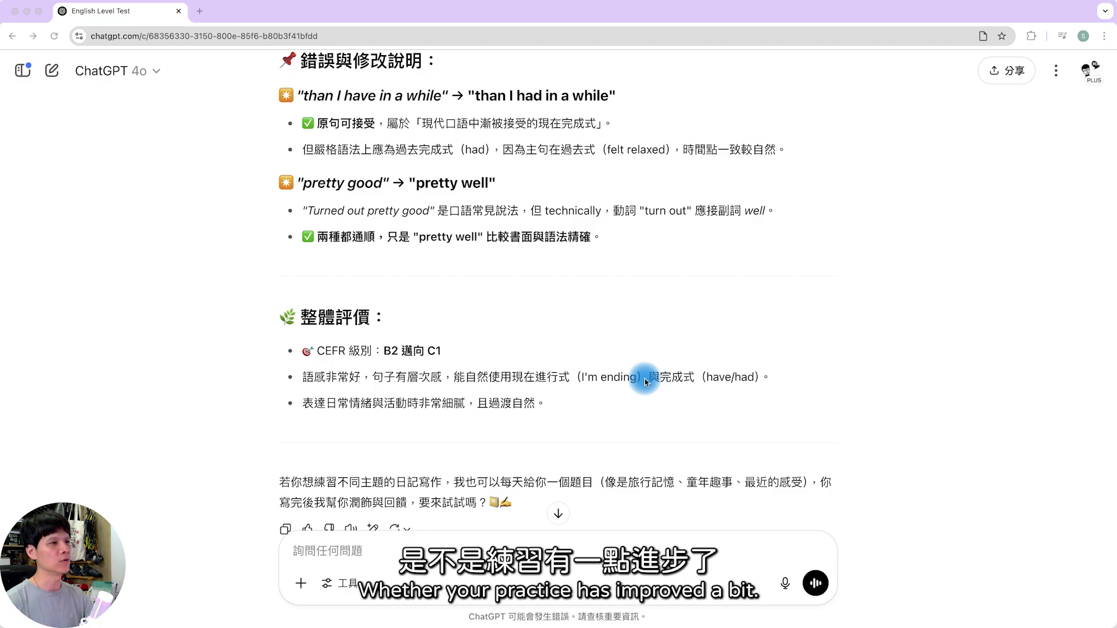
scroll(633, 420, "down", 3)
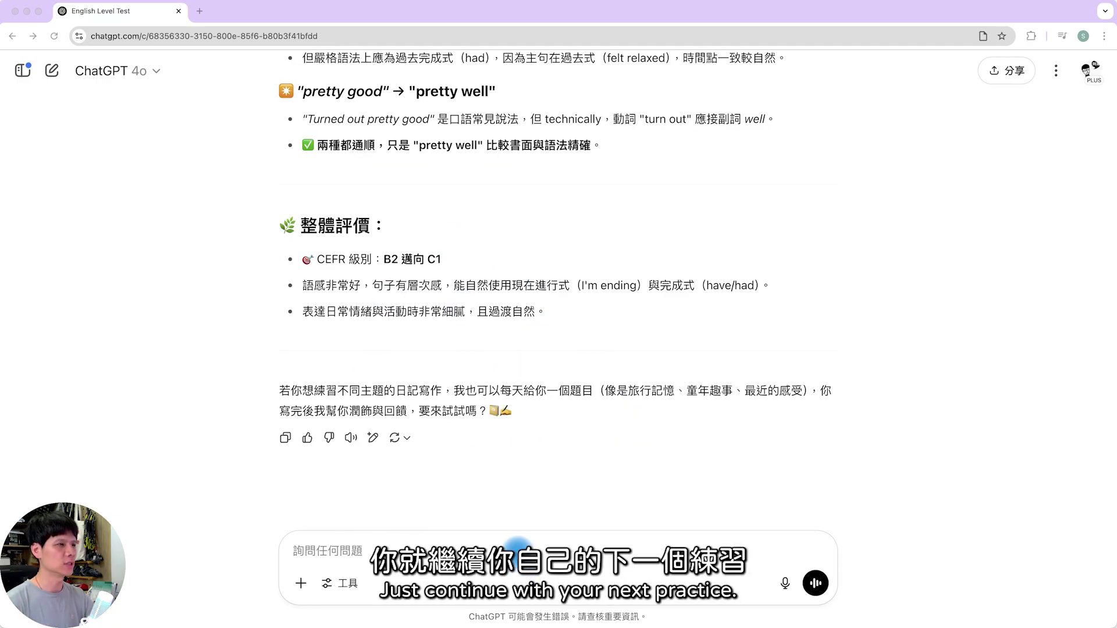
key("super+v")
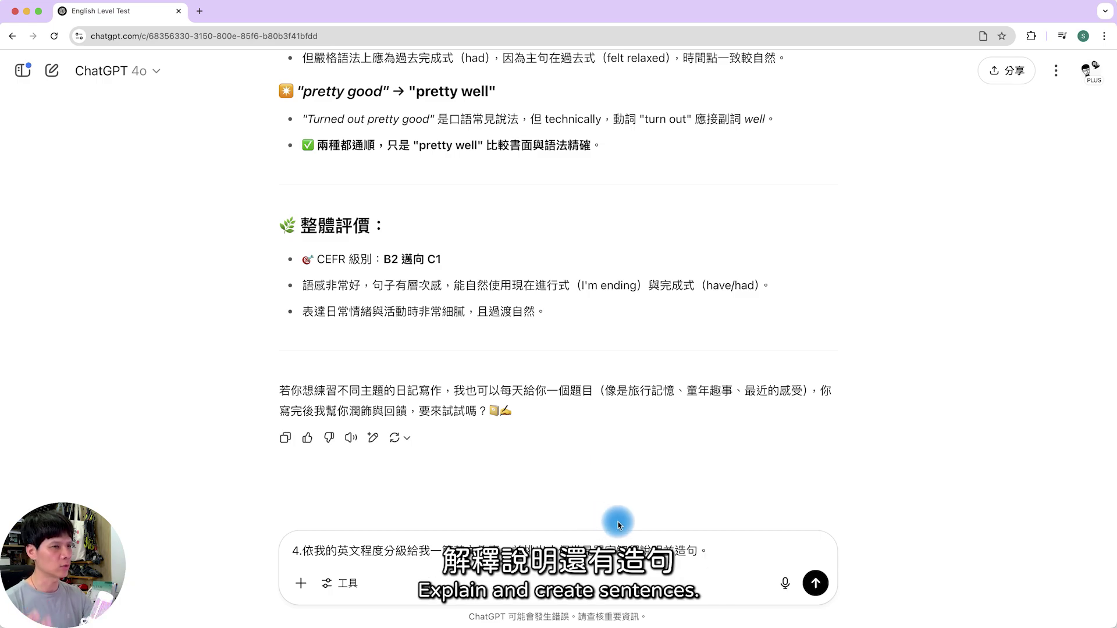
left_click(815, 583)
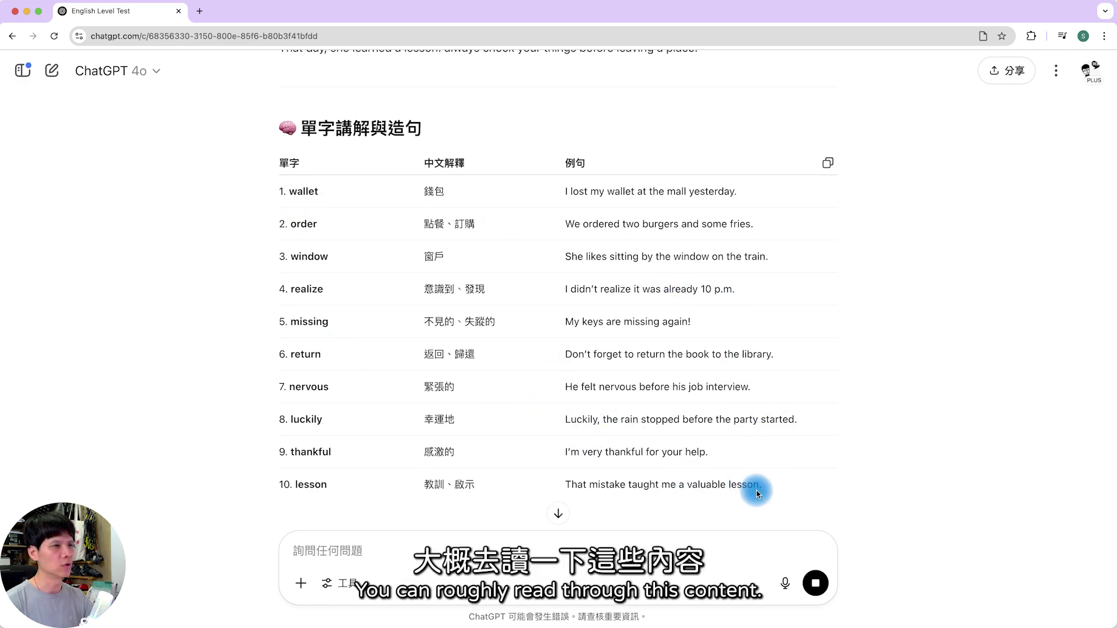
- Send prompt "5.依我的英文程度分級，問我五個有關於生活的問題，並幫我修正回答的內容。"
scroll(703, 398, "down", 3)
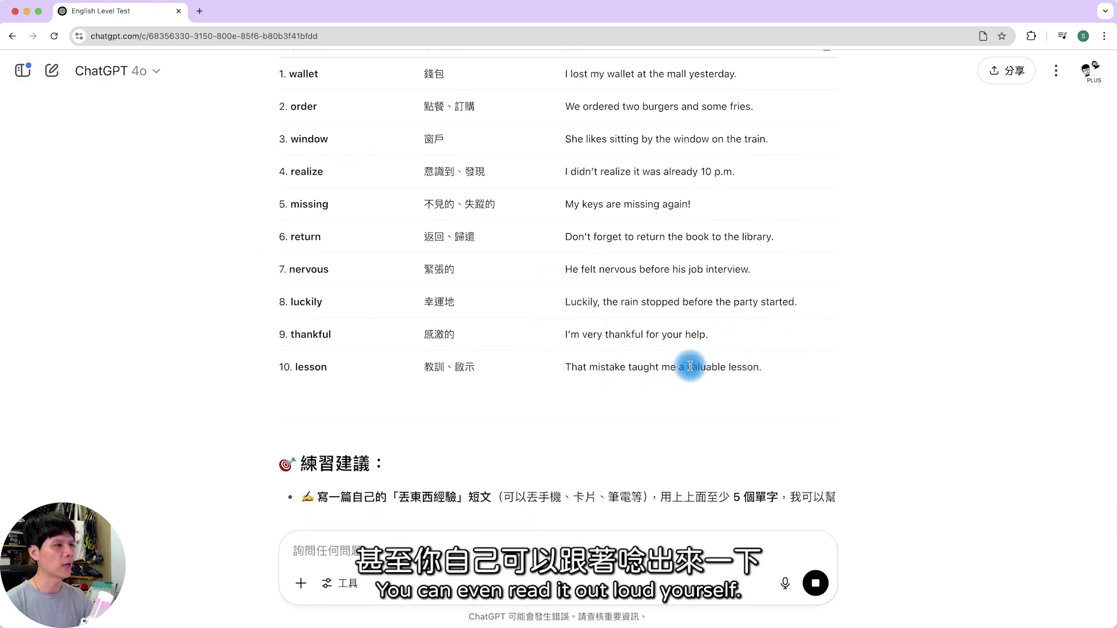
scroll(698, 381, "down", 4)
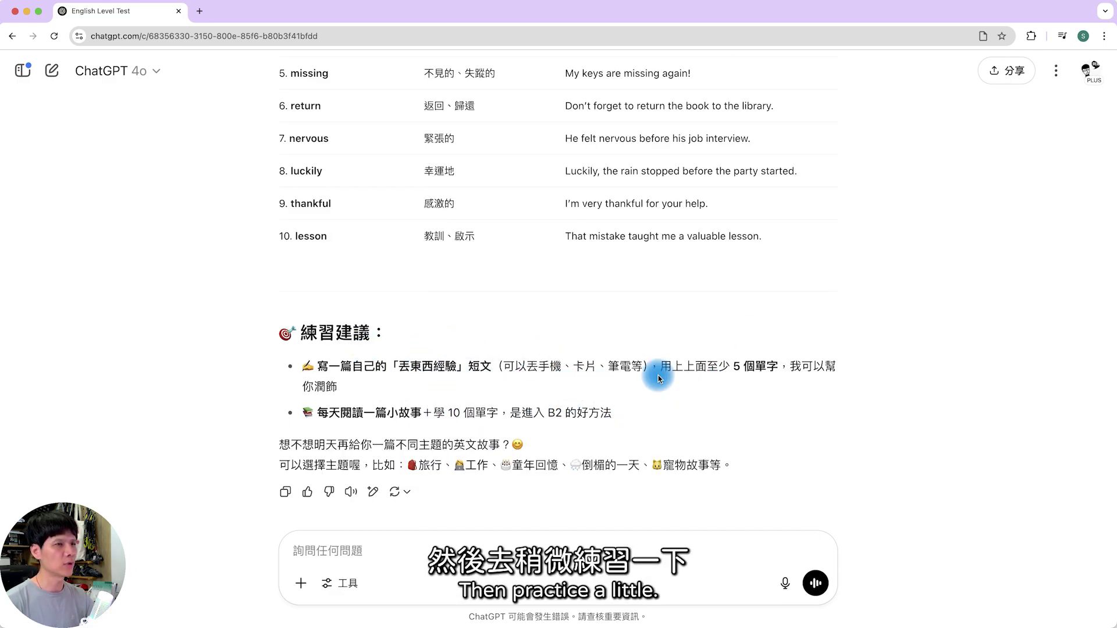
scroll(557, 407, "down", 2)
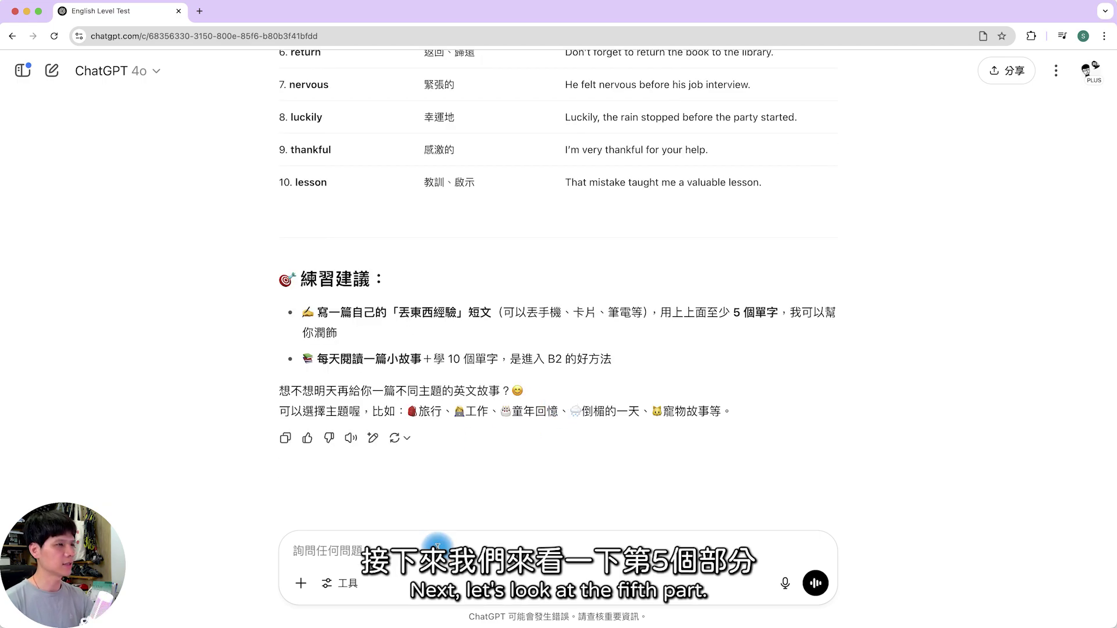
key("super+v")
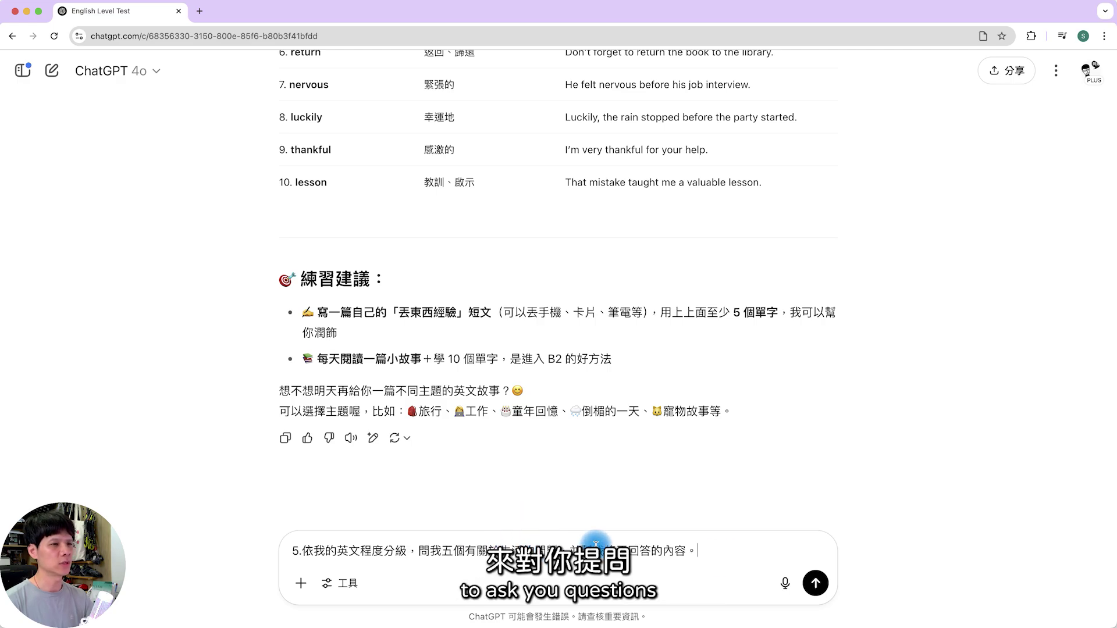
left_click(815, 583)
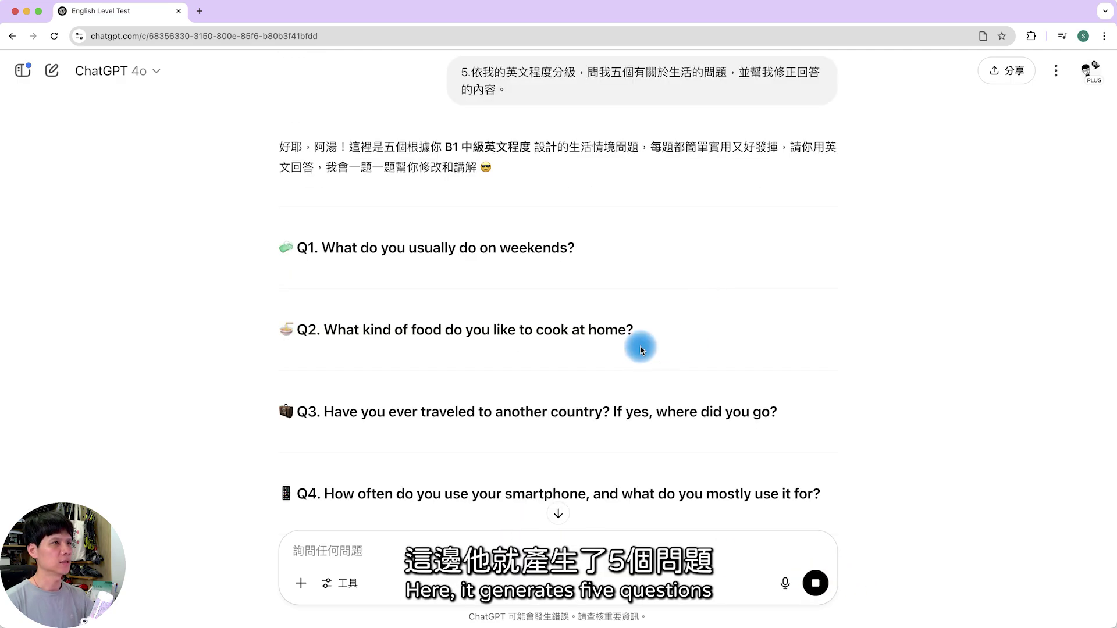
- Answer the five daily-life questions in English, covering weekends, cooking, trips to Japan and South Korea, smartphone use and The Bear
scroll(642, 350, "down", 3)
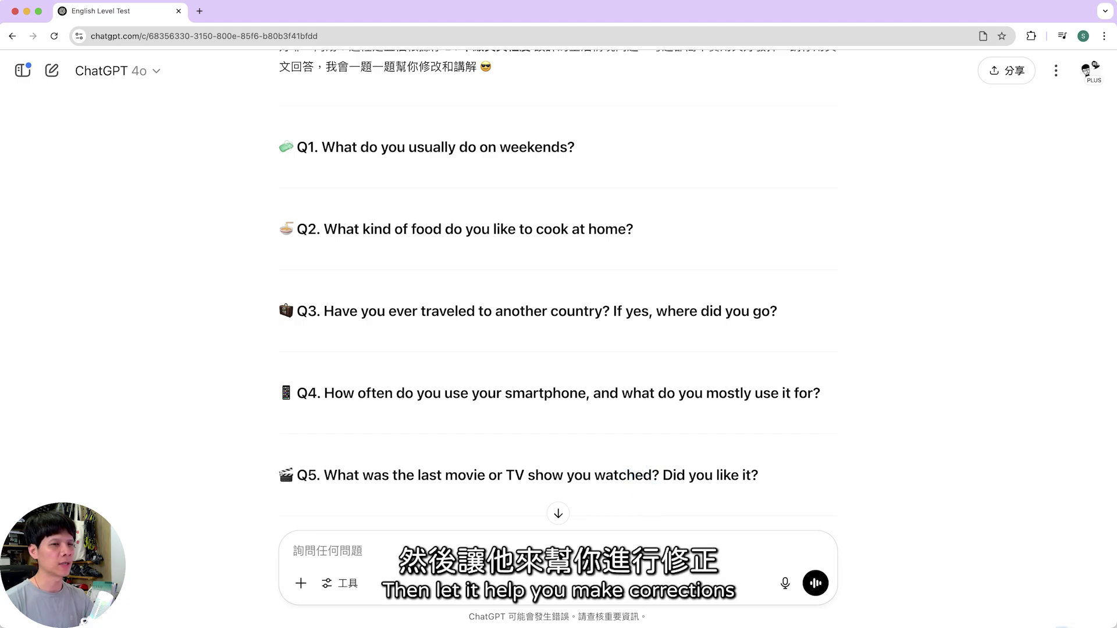
key("super+v")
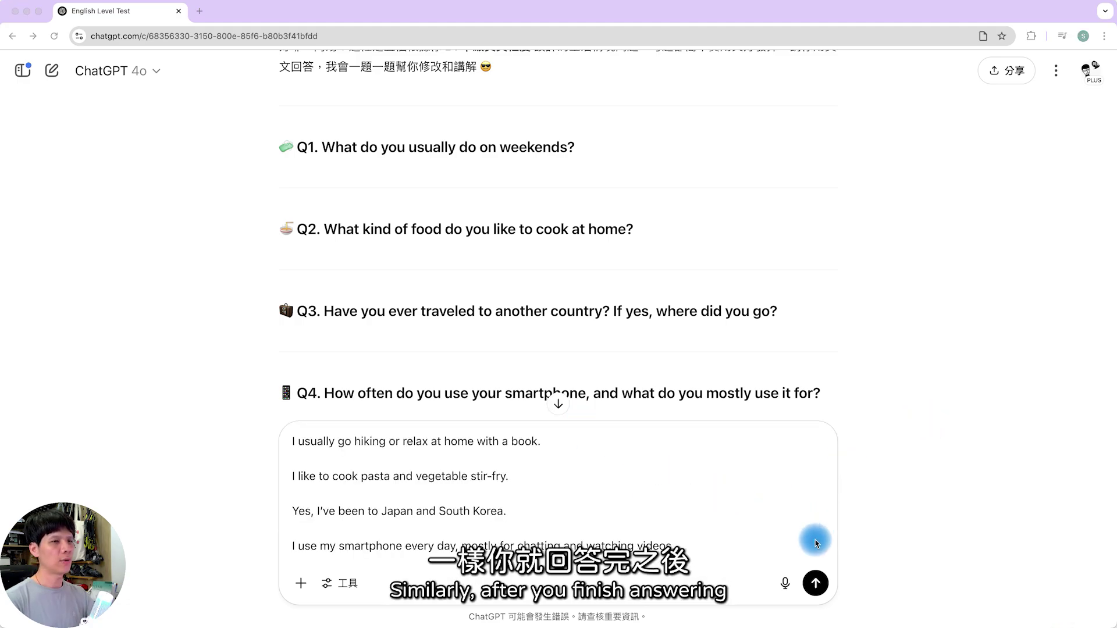
left_click(817, 583)
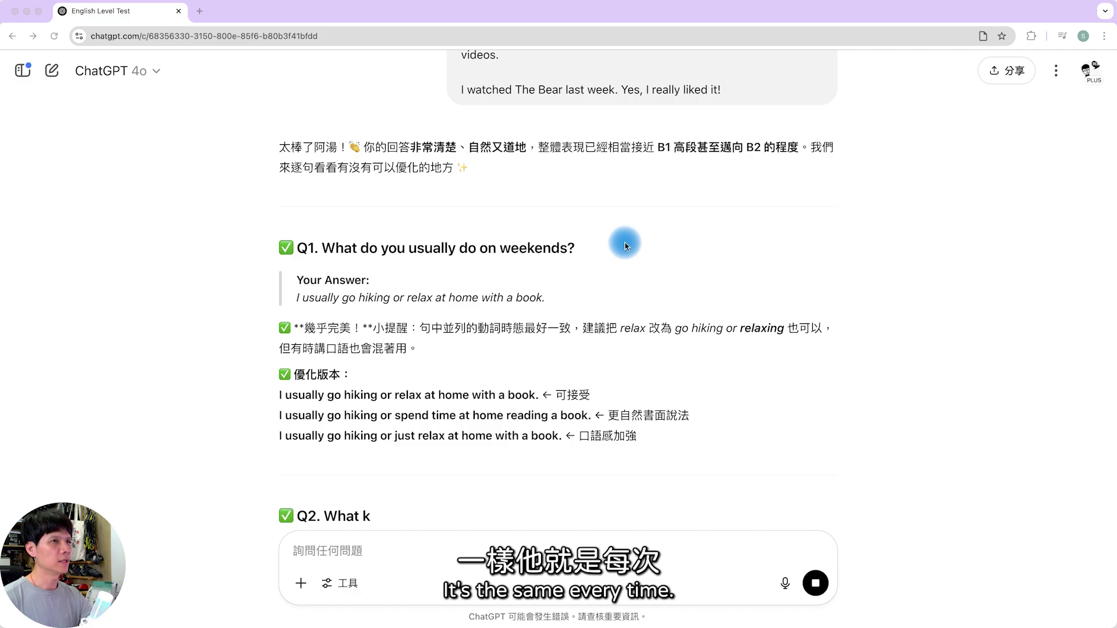
- Review the corrections of the five answers and send prompt "6.依我的英文程度分級，把單字順序打亂，我來重組句子，請幫我檢查並說明正確語序。"
scroll(527, 272, "down", 2)
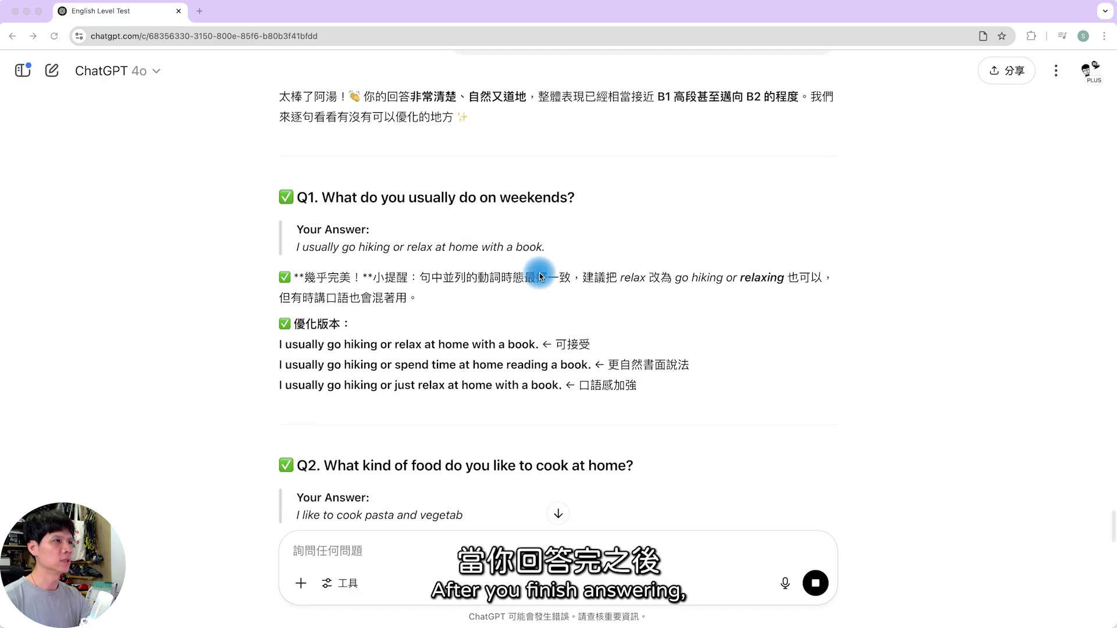
scroll(406, 278, "down", 3)
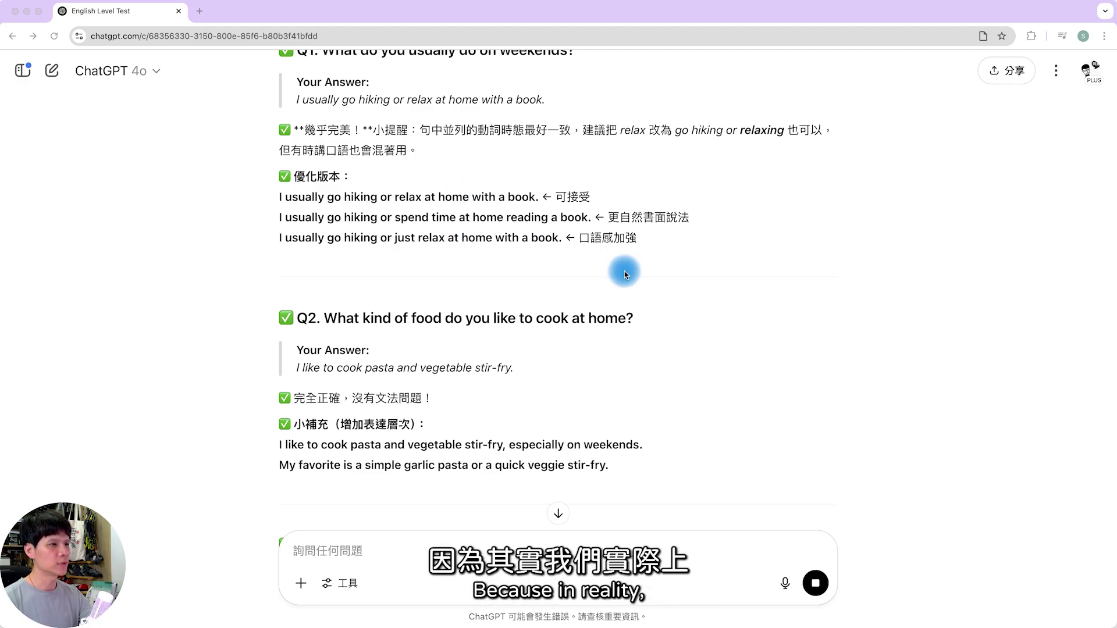
scroll(624, 272, "down", 4)
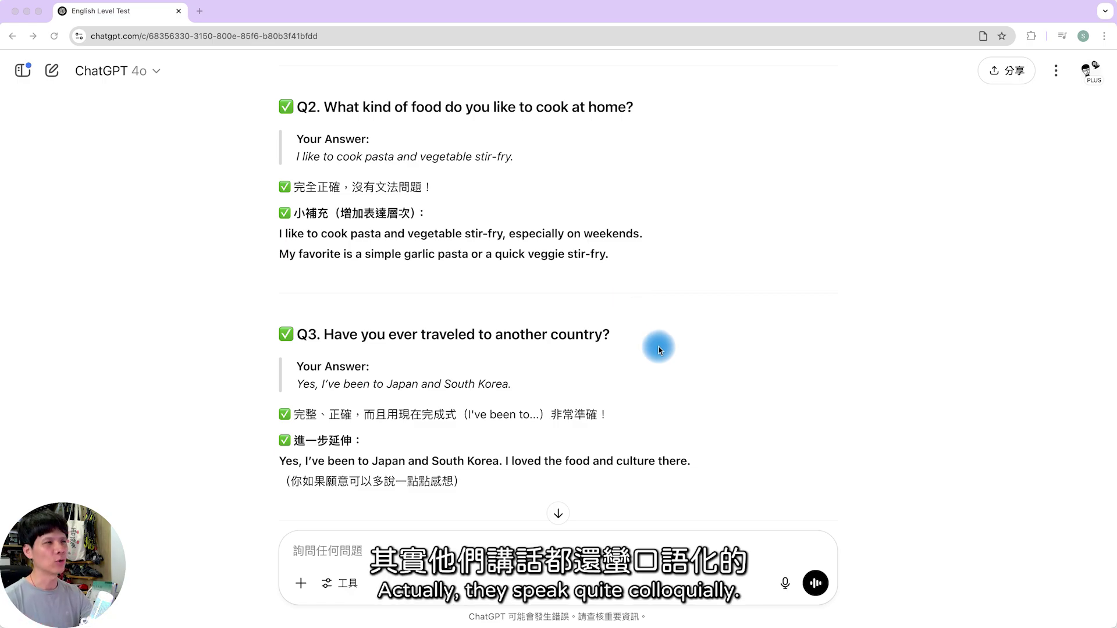
scroll(663, 346, "down", 5)
scroll(609, 362, "down", 10)
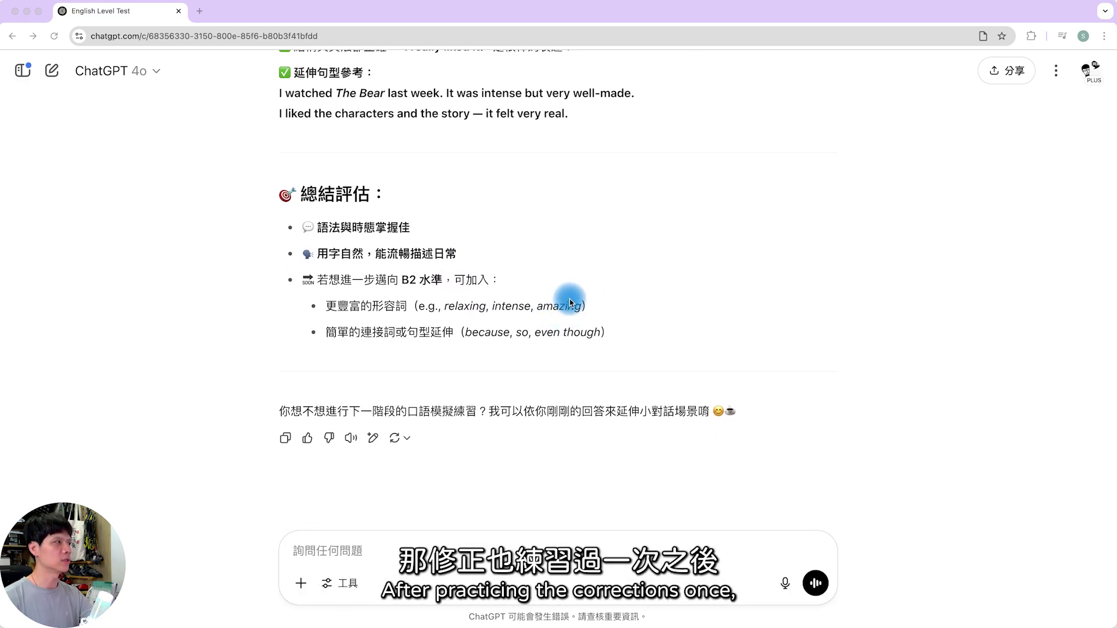
left_click(406, 550)
key("super+v")
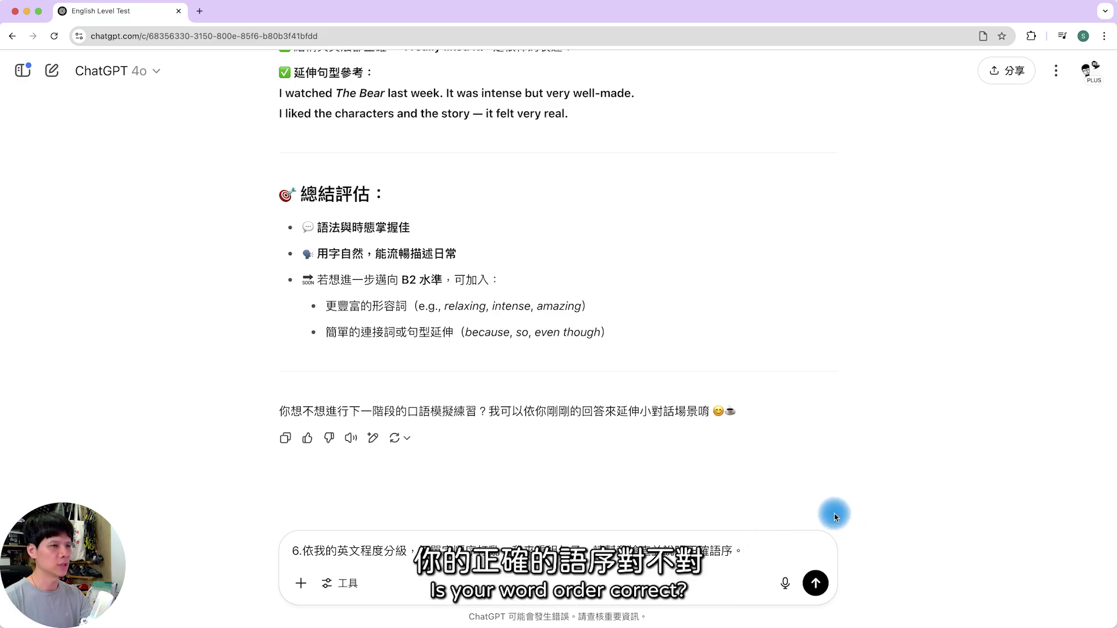
left_click(816, 583)
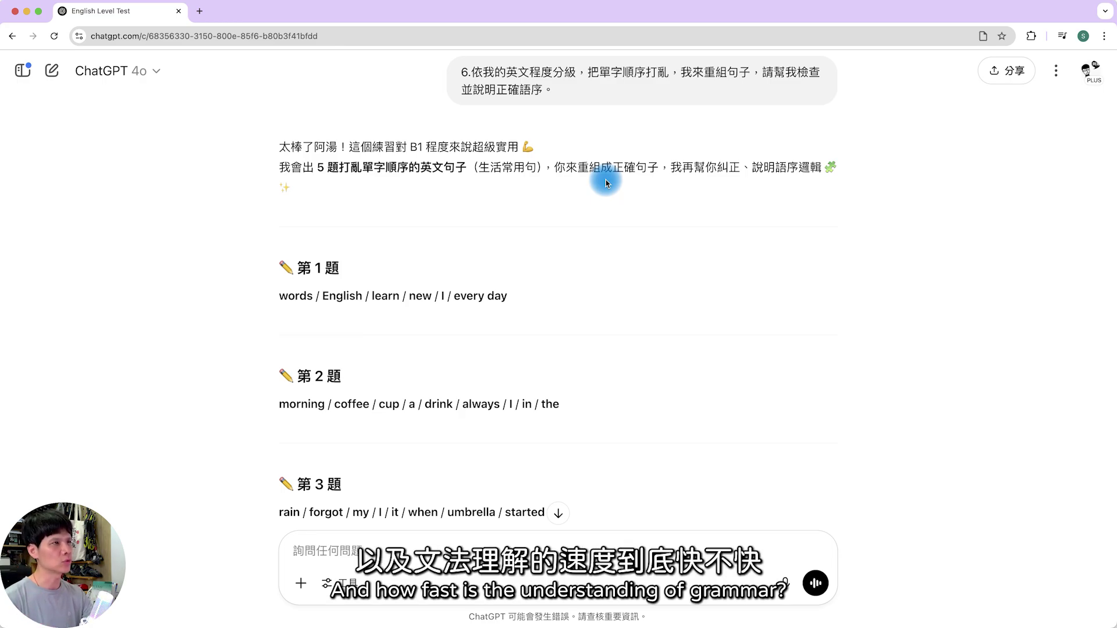
- Submit the rearranged sentences for the scrambled-word questions, starting with "I learn new English words every day."
scroll(463, 339, "down", 3)
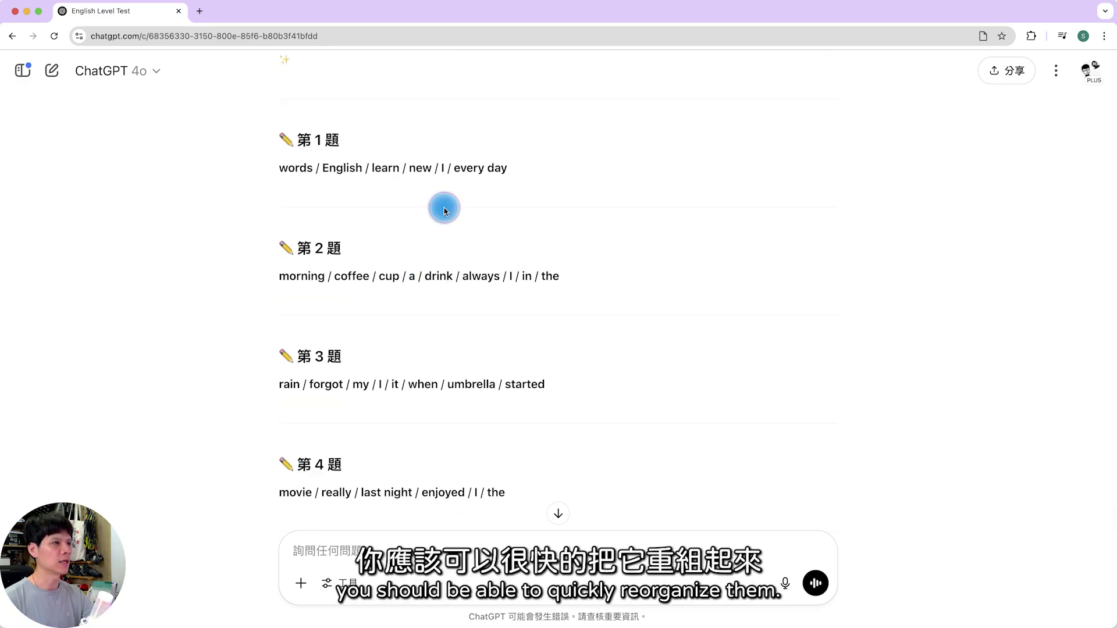
scroll(451, 226, "down", 1)
scroll(452, 225, "down", 2)
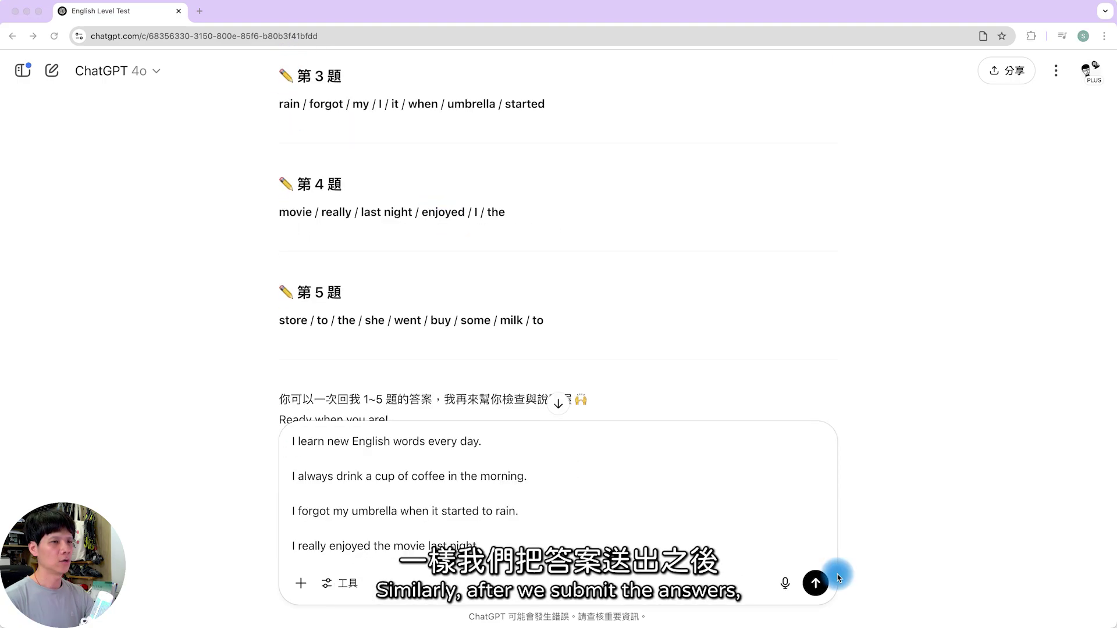
left_click(818, 575)
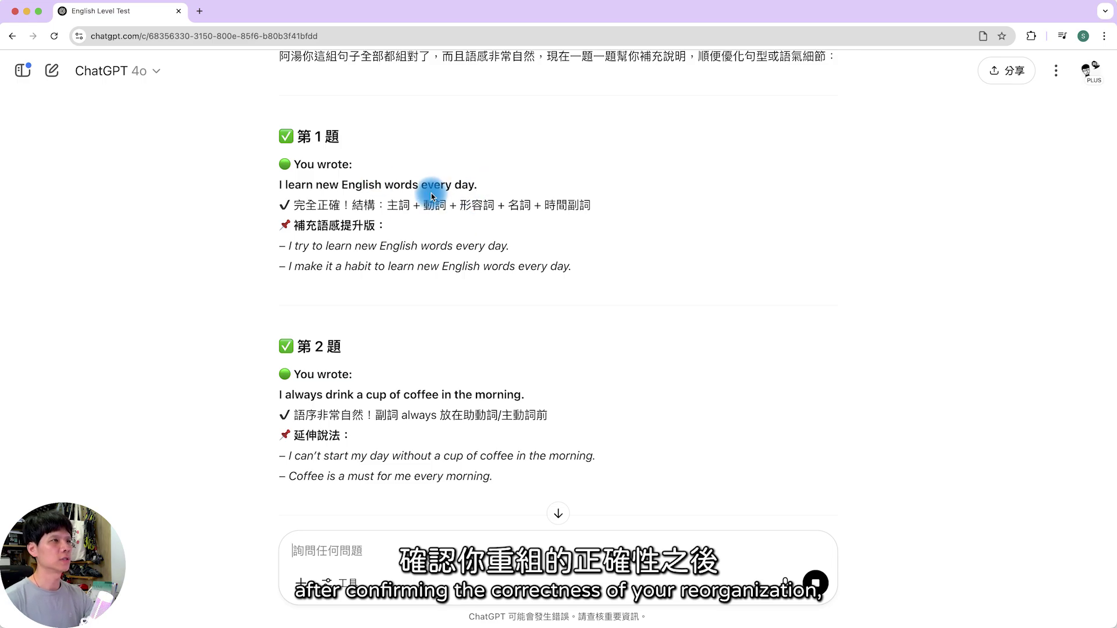
- Read the word-order feedback for all five sentences, including the alternative phrasings, the summary and the next-step suggestions
scroll(372, 206, "down", 2)
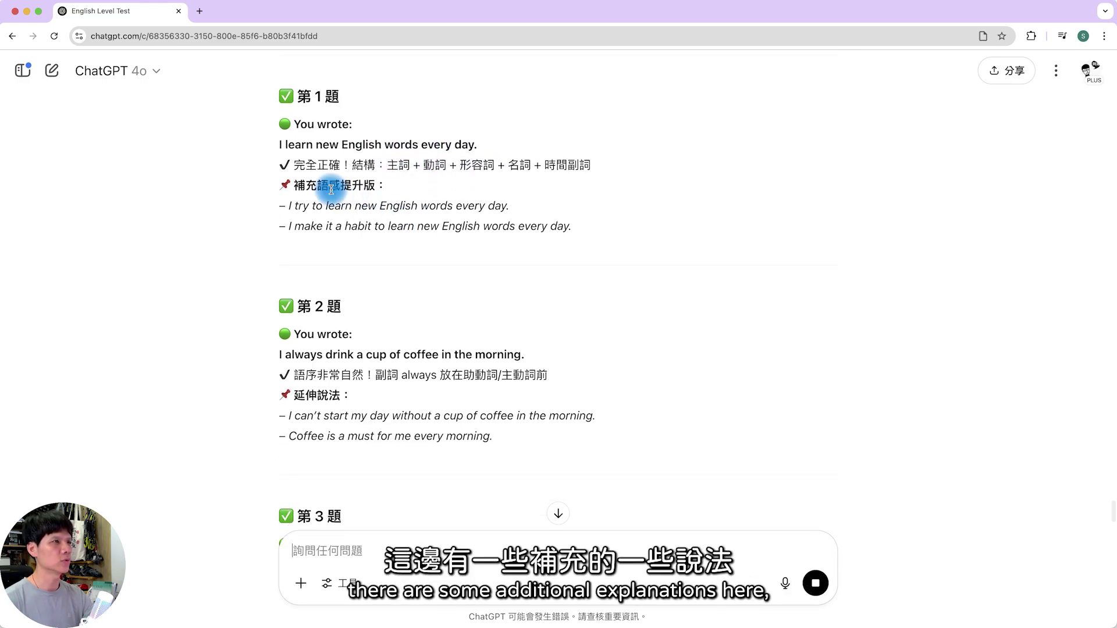
scroll(338, 192, "down", 1)
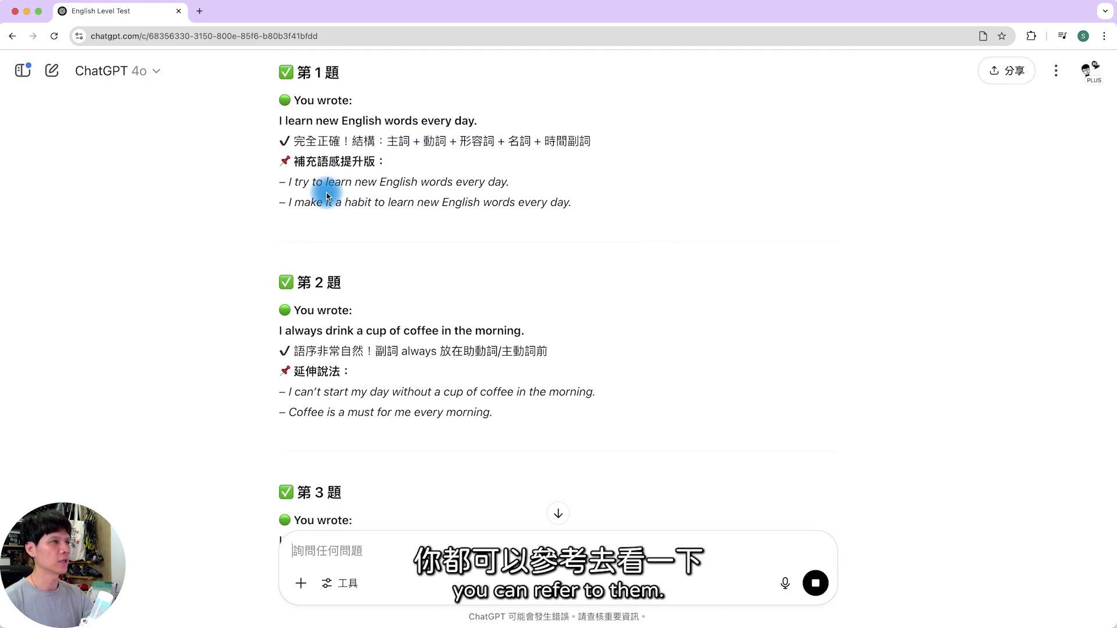
scroll(456, 204, "down", 6)
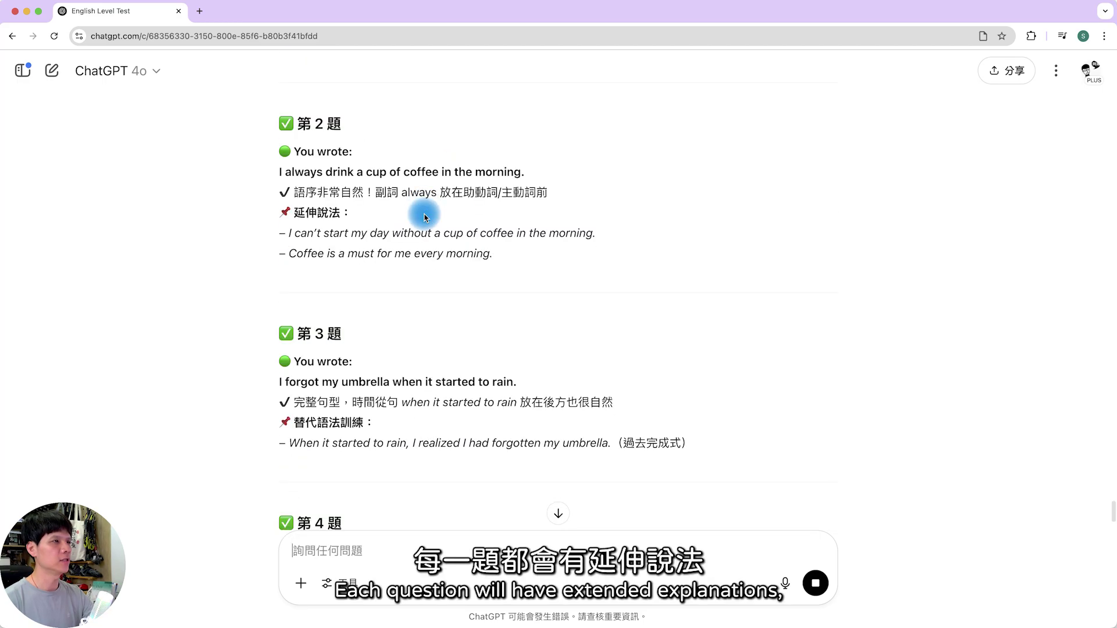
scroll(393, 229, "down", 7)
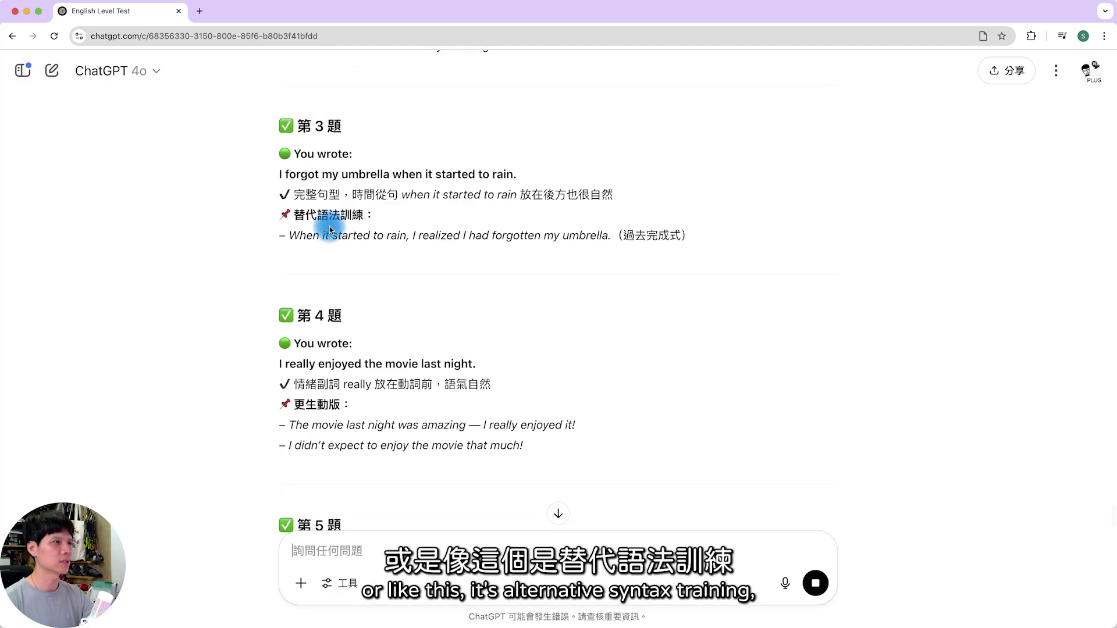
scroll(408, 280, "down", 4)
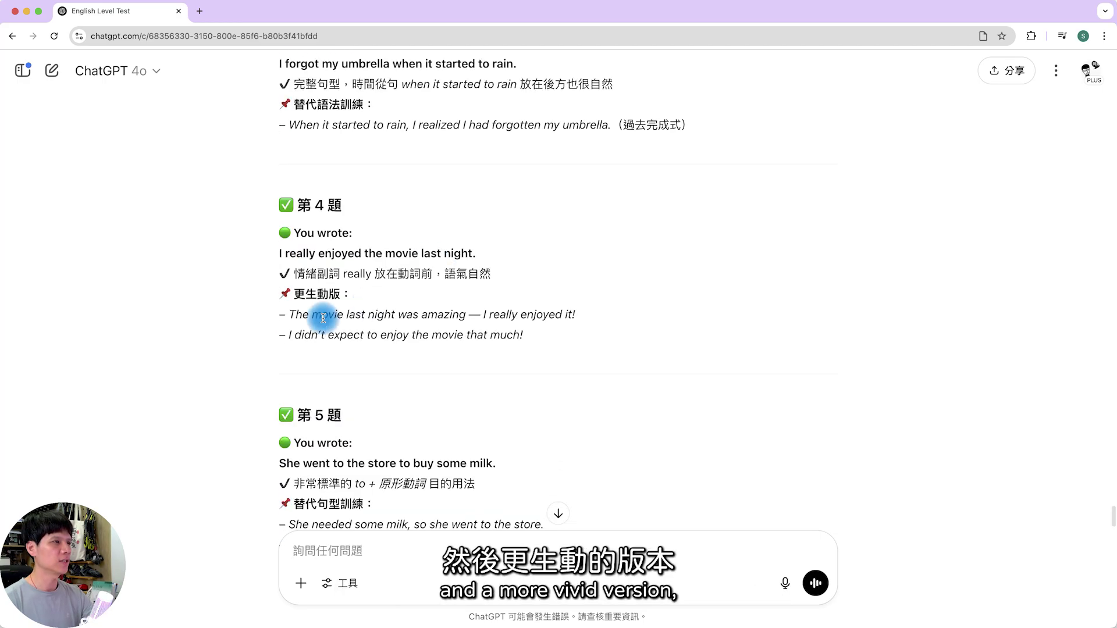
scroll(444, 342, "down", 9)
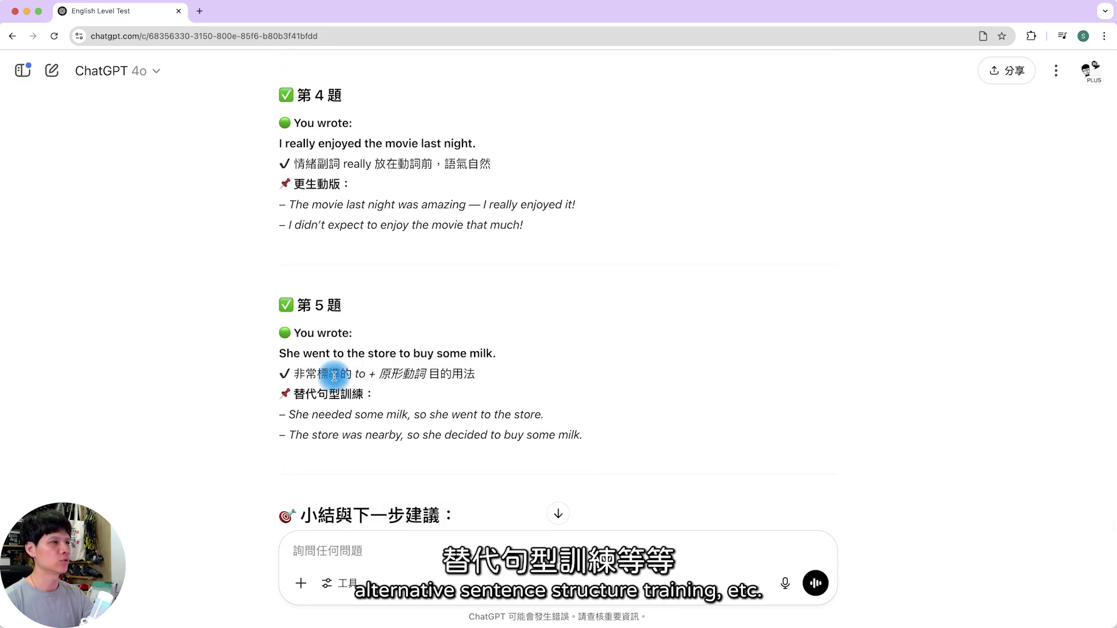
scroll(425, 340, "down", 7)
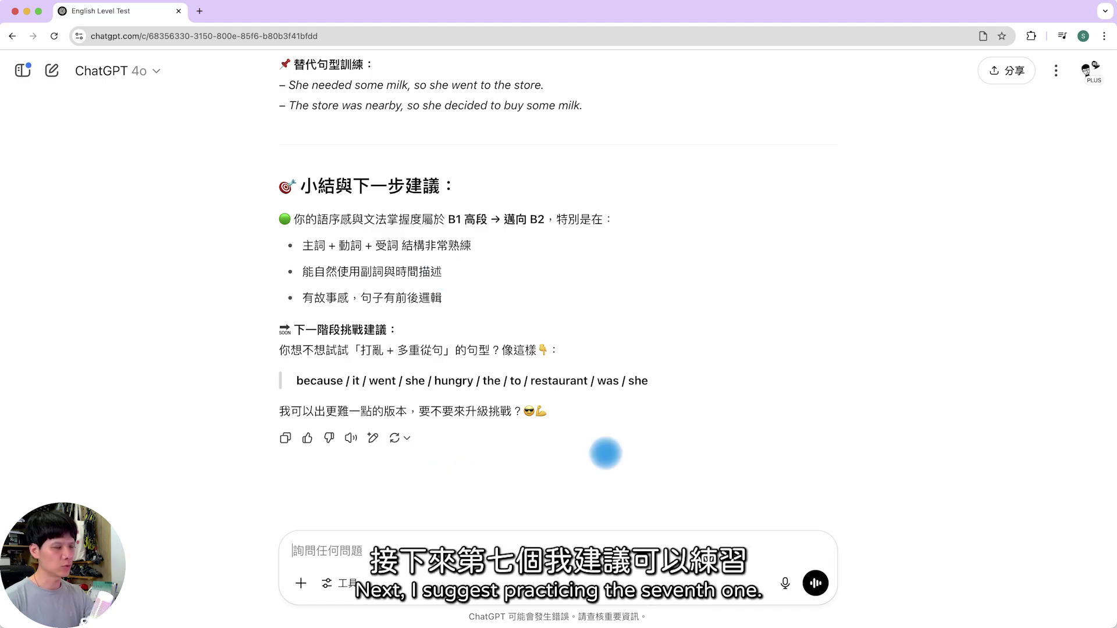
- Send prompt "7.依我的英文程度分級，請給我 5 個關於『交通』的常用英文單字，每個附中文與簡單例句。"
key("super+v")
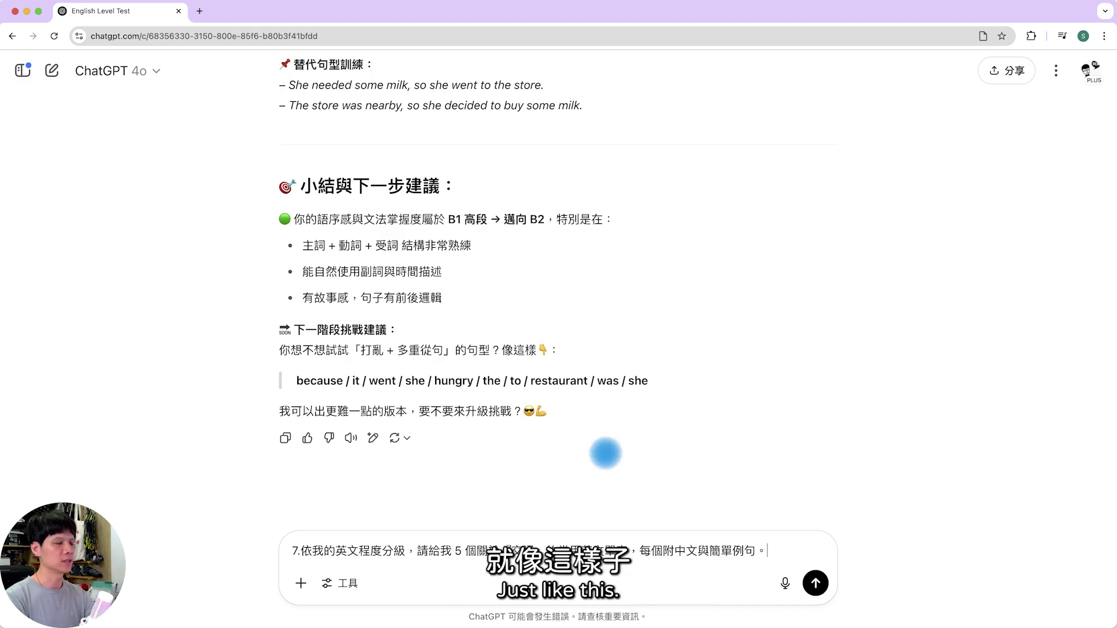
key("Return")
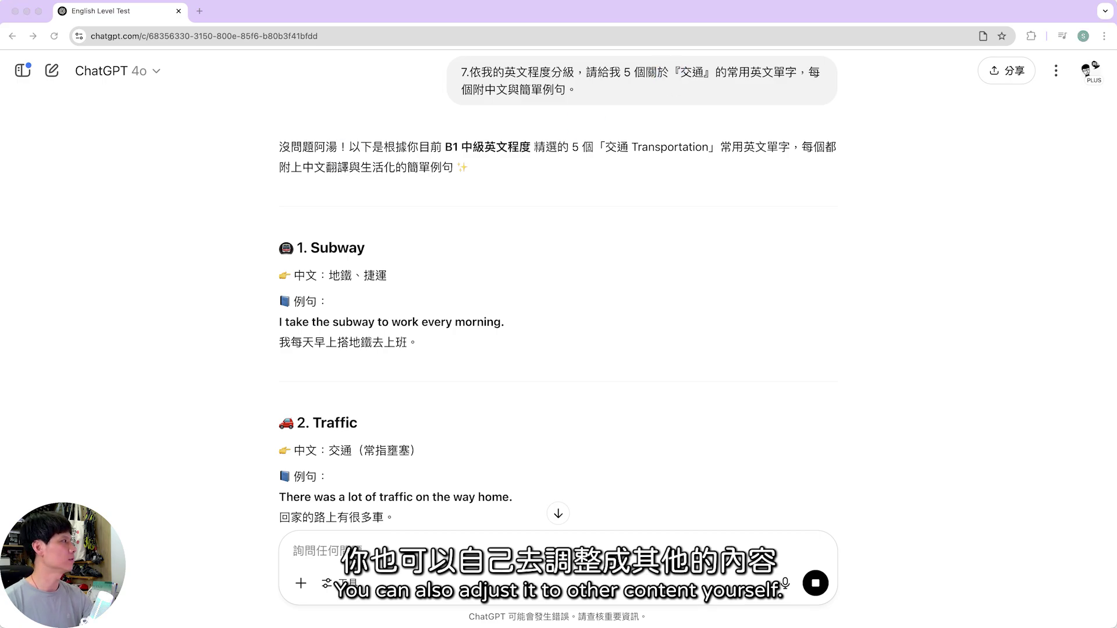
left_click(604, 282)
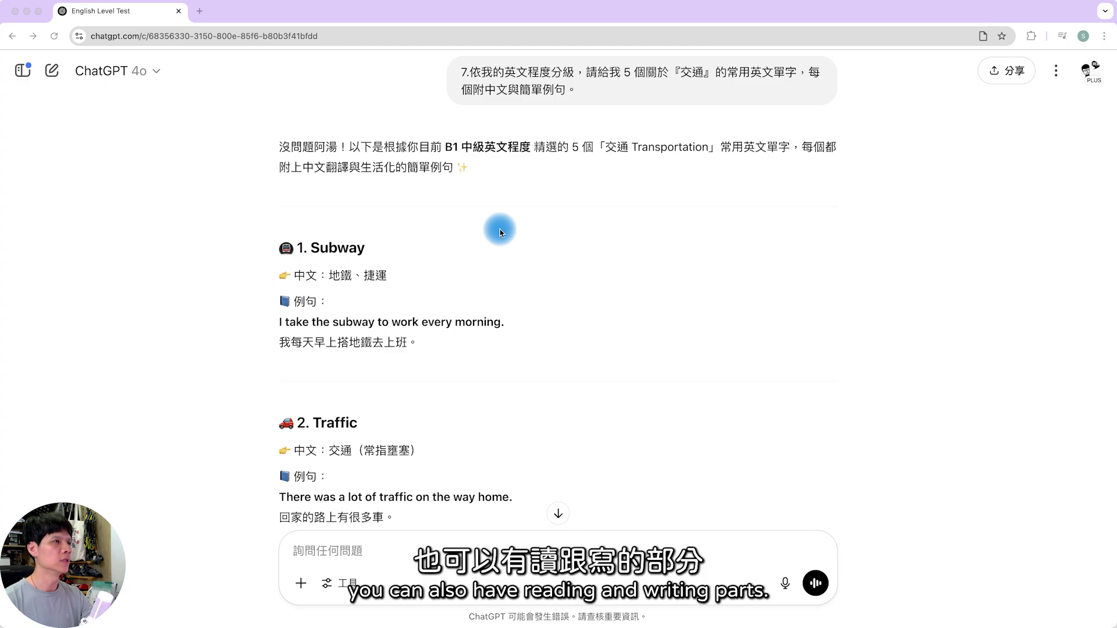
- Read the five transport words with their examples and send prompt "8.依我的英文程度分級，用選擇題測驗我 10 個英文單字，每題附圖片或中文提示。"
scroll(399, 424, "down", 2)
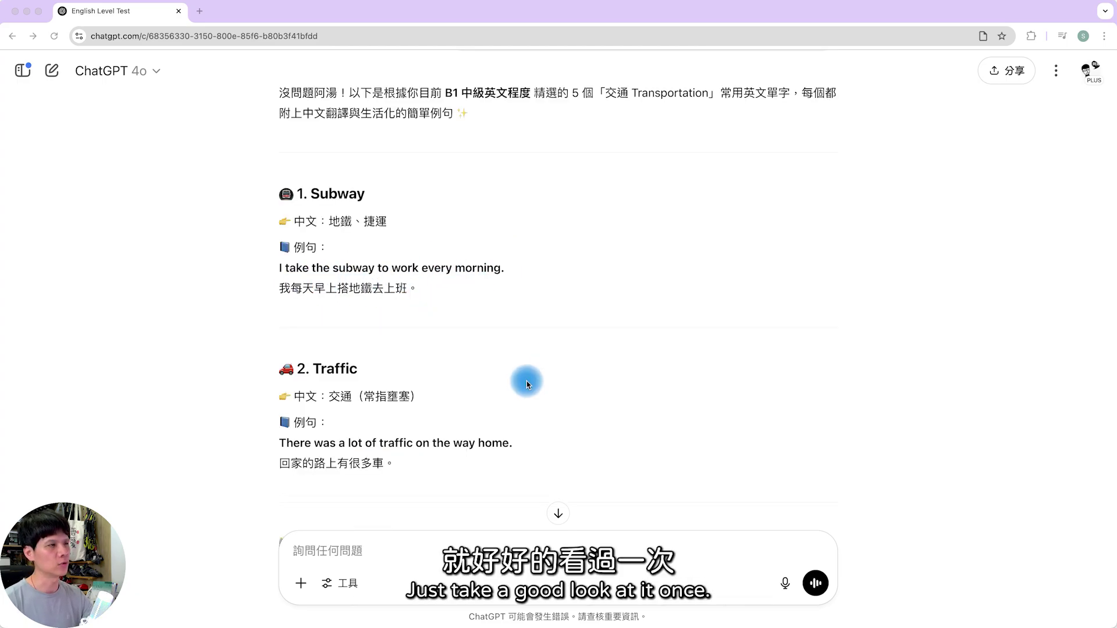
scroll(527, 381, "down", 2)
scroll(529, 381, "down", 10)
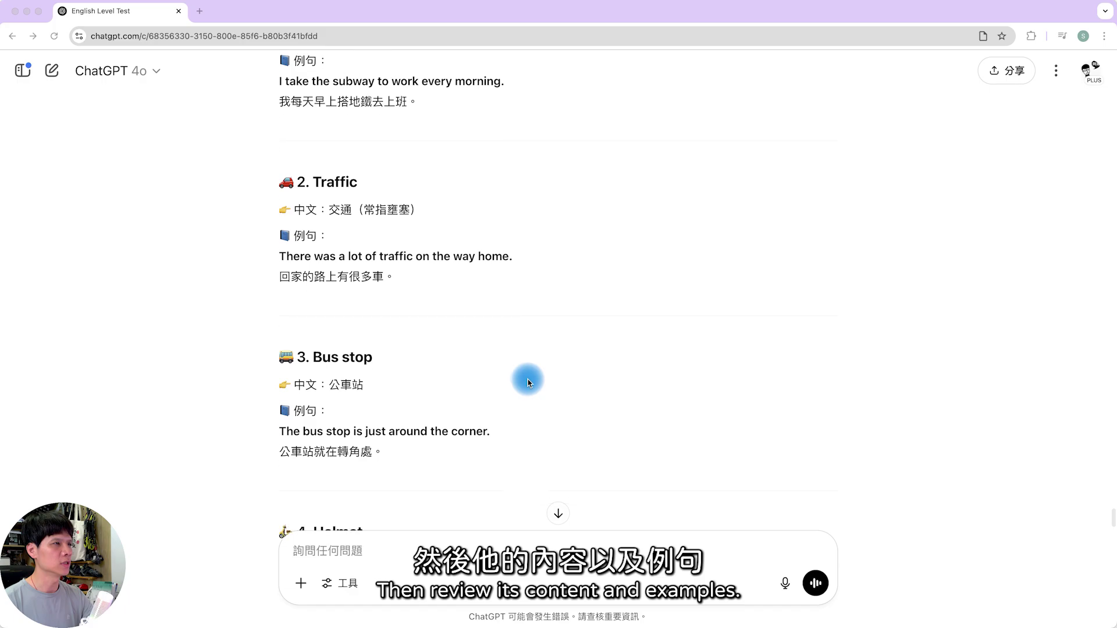
scroll(530, 381, "down", 7)
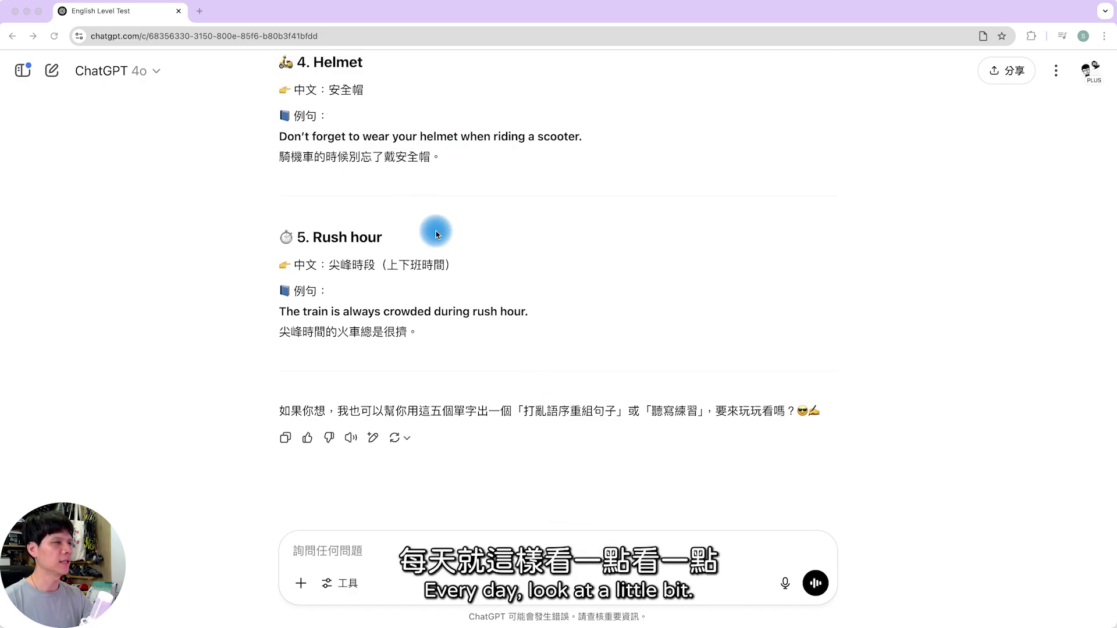
left_click(423, 546)
key("super+v")
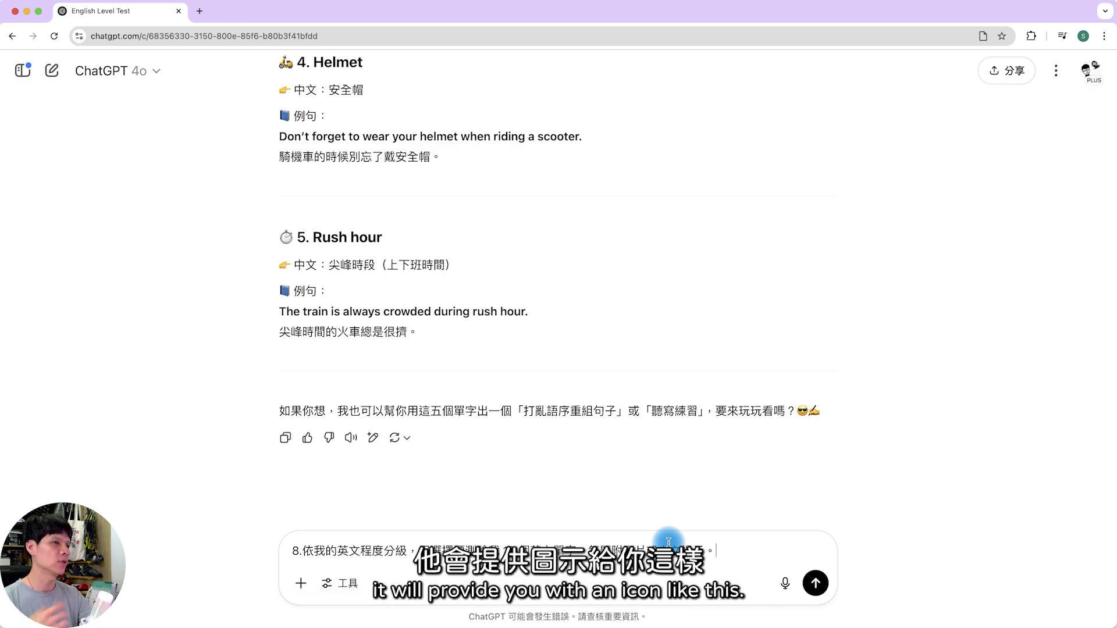
left_click(815, 583)
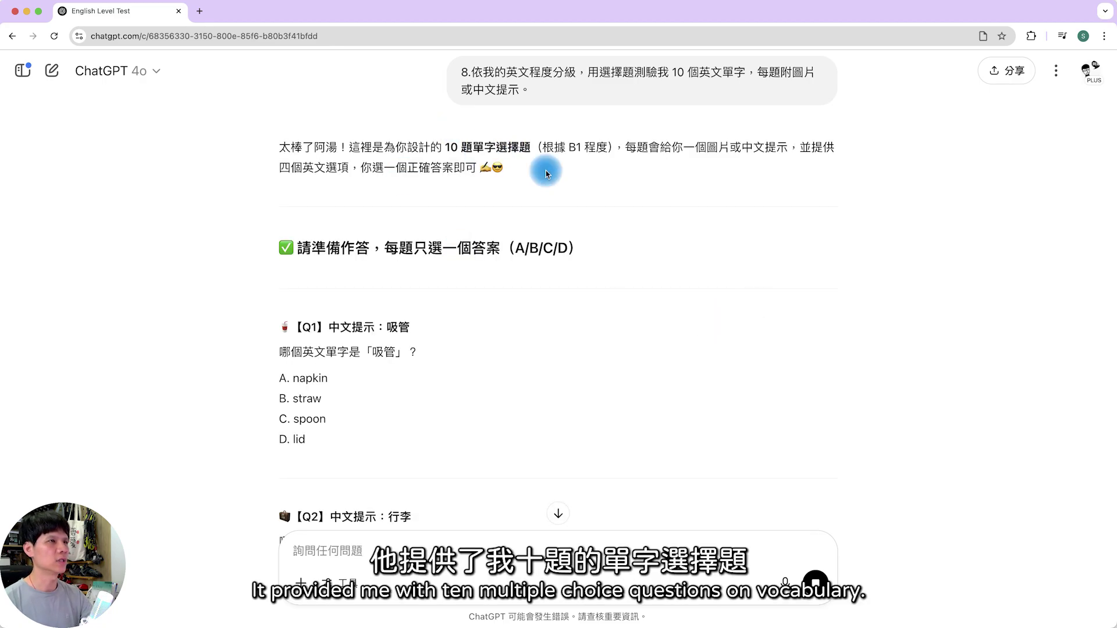
- Look through the ten multiple-choice vocabulary questions, checking the picture or Chinese hint and the answer options of each
scroll(554, 224, "down", 3)
scroll(554, 224, "down", 1)
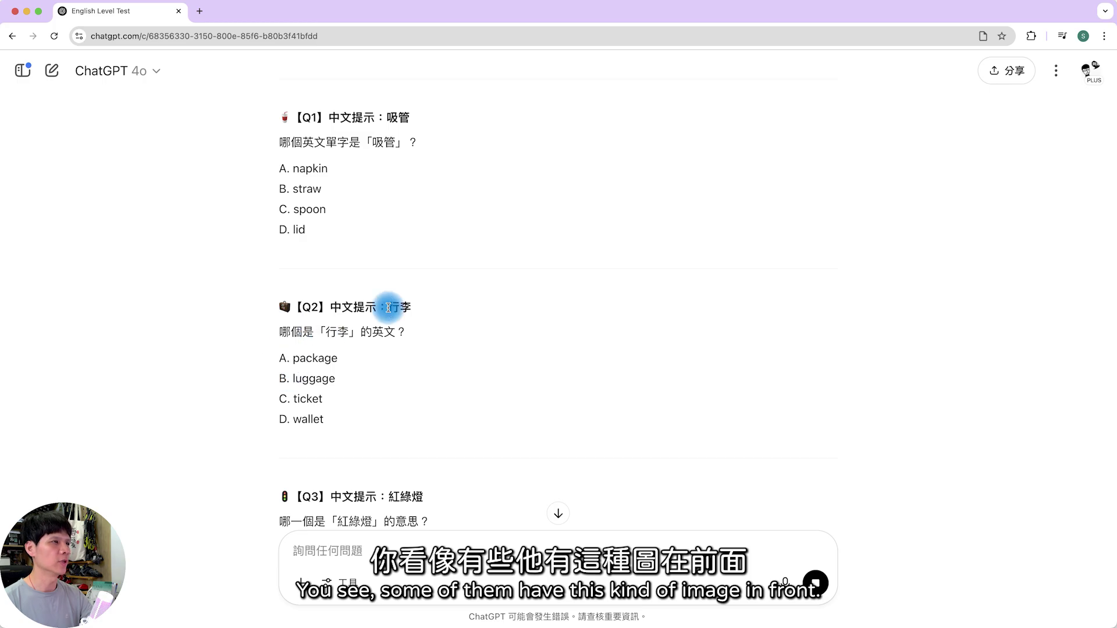
scroll(392, 234, "down", 18)
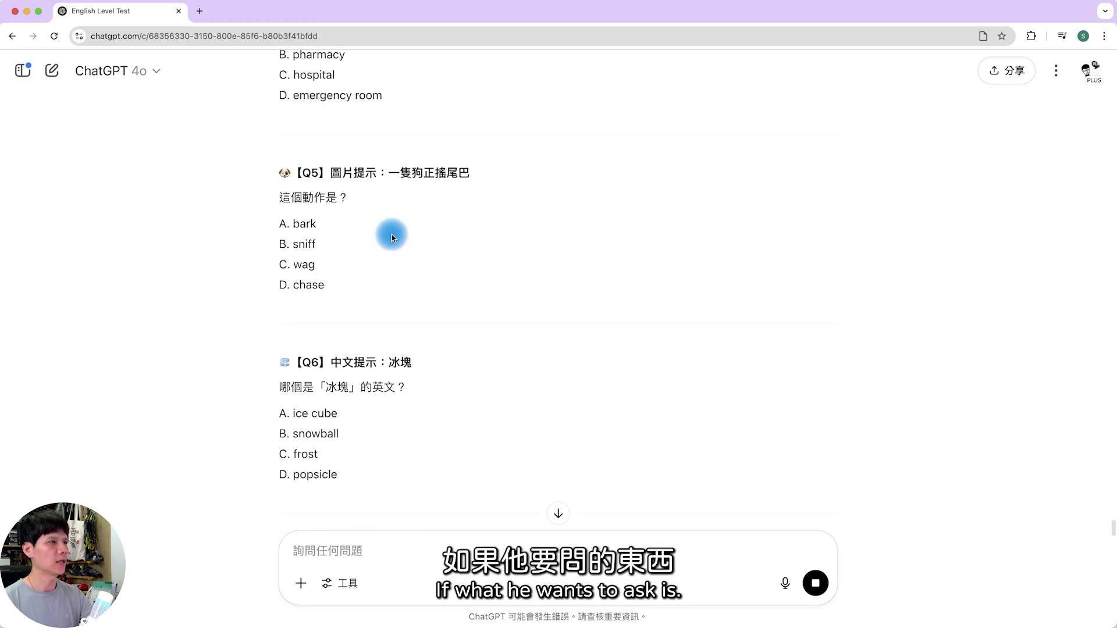
scroll(392, 235, "down", 3)
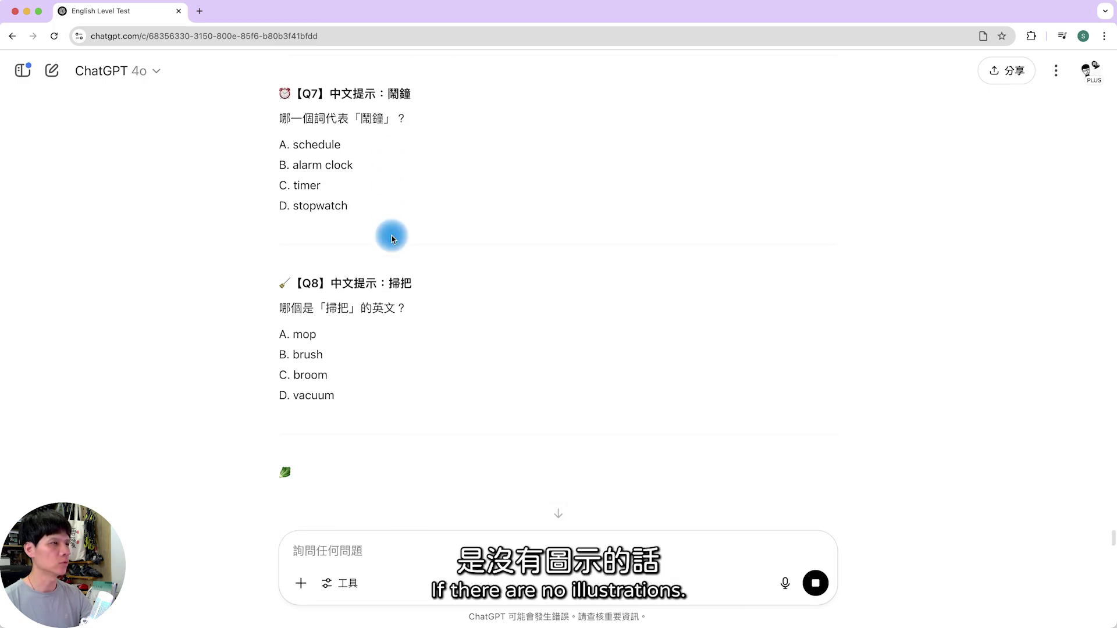
scroll(372, 262, "down", 2)
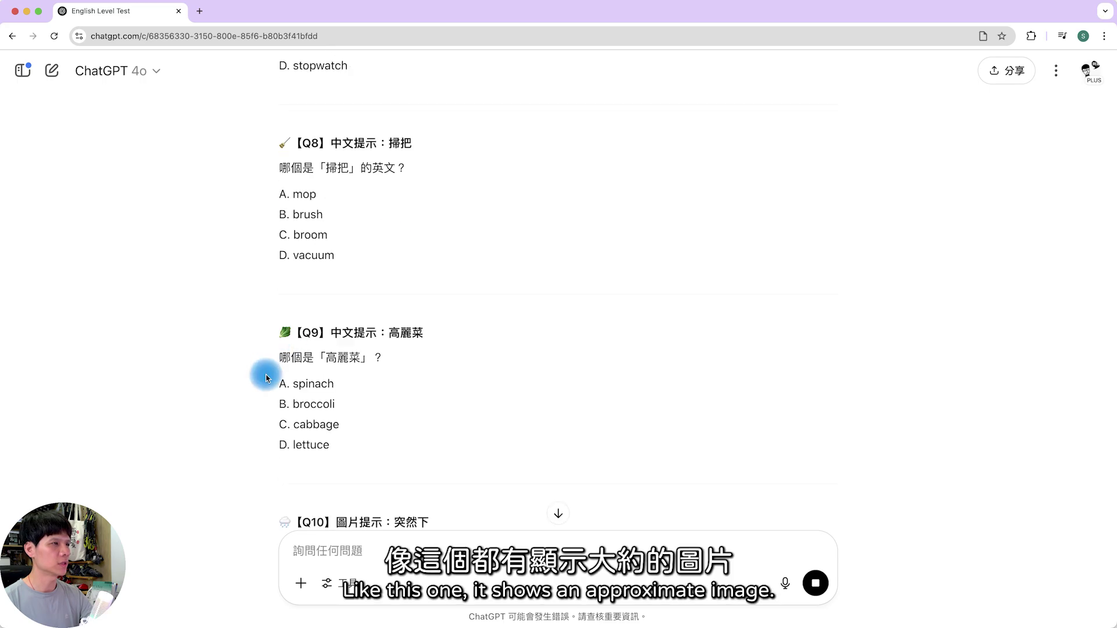
scroll(361, 349, "down", 2)
scroll(391, 238, "up", 20)
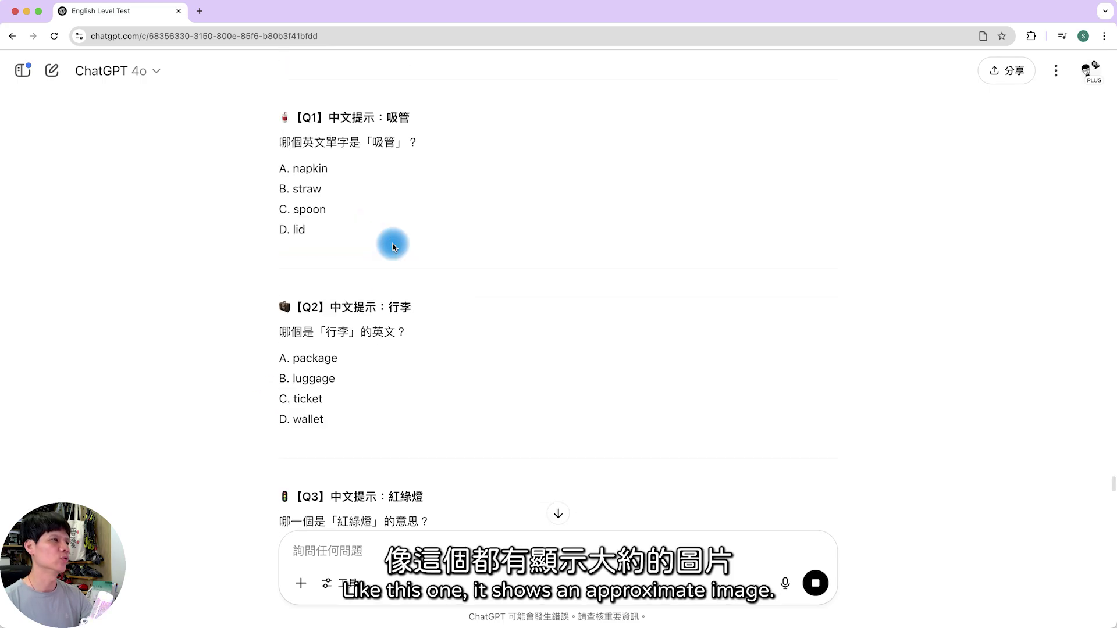
scroll(344, 320, "down", 4)
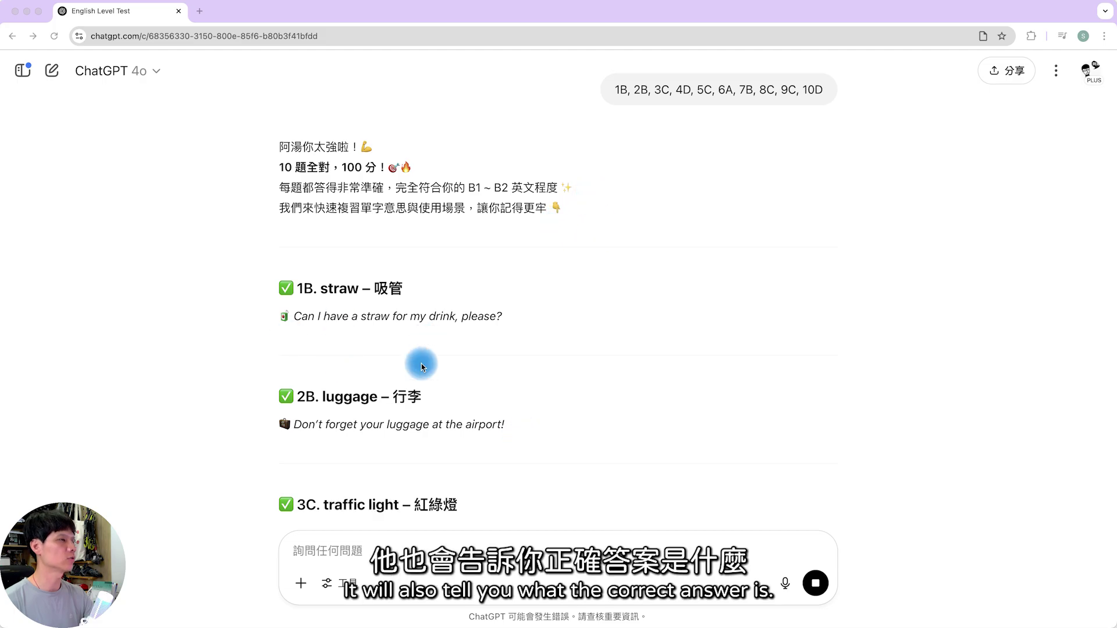
- Review the vocabulary quiz feedback and send prompt "10.依我的英文程度分級，請給我一句英文句子，我會試著加上更多細節變成一個長句，請幫我修正。"
scroll(497, 344, "down", 3)
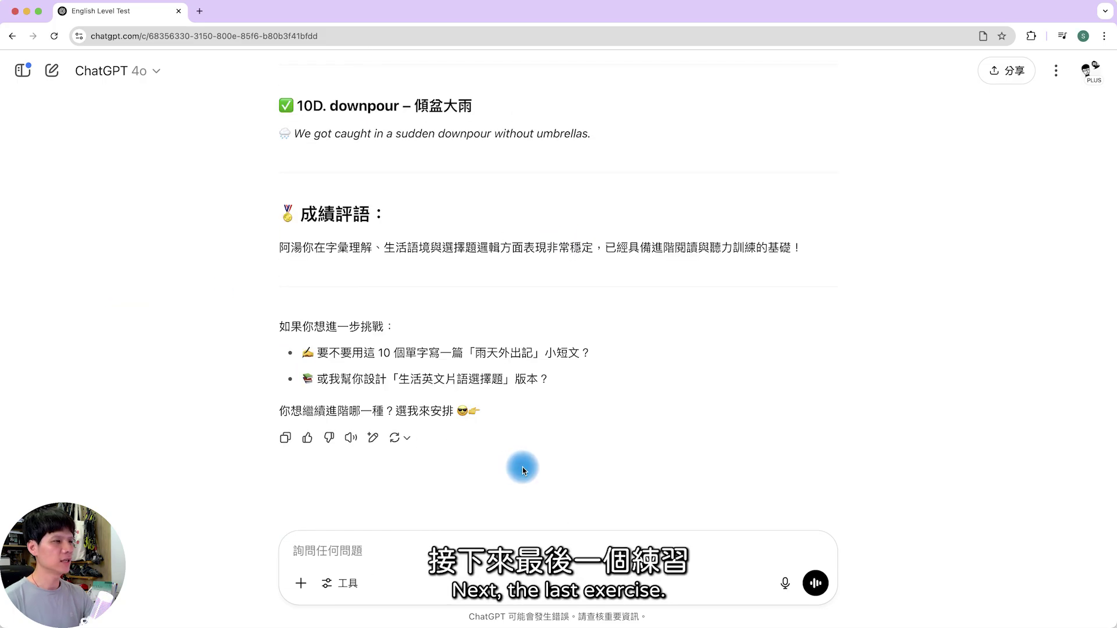
left_click(465, 560)
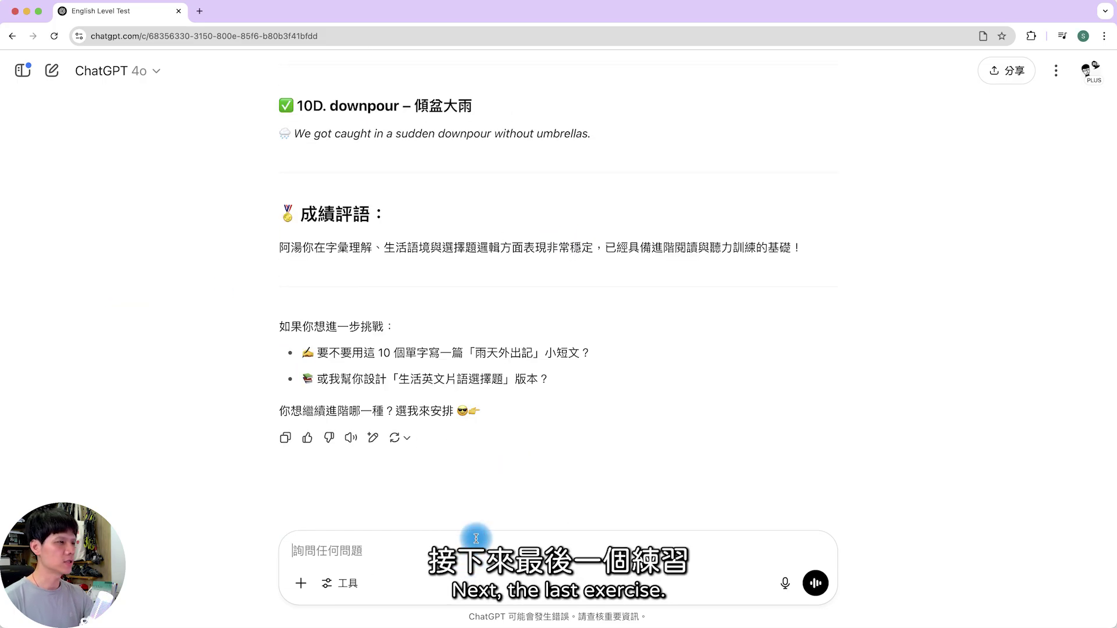
type("10.依我的英文程度分級，請給我一句英文句子，我會試著加上更多細節變成一個段落，請幫我修正。")
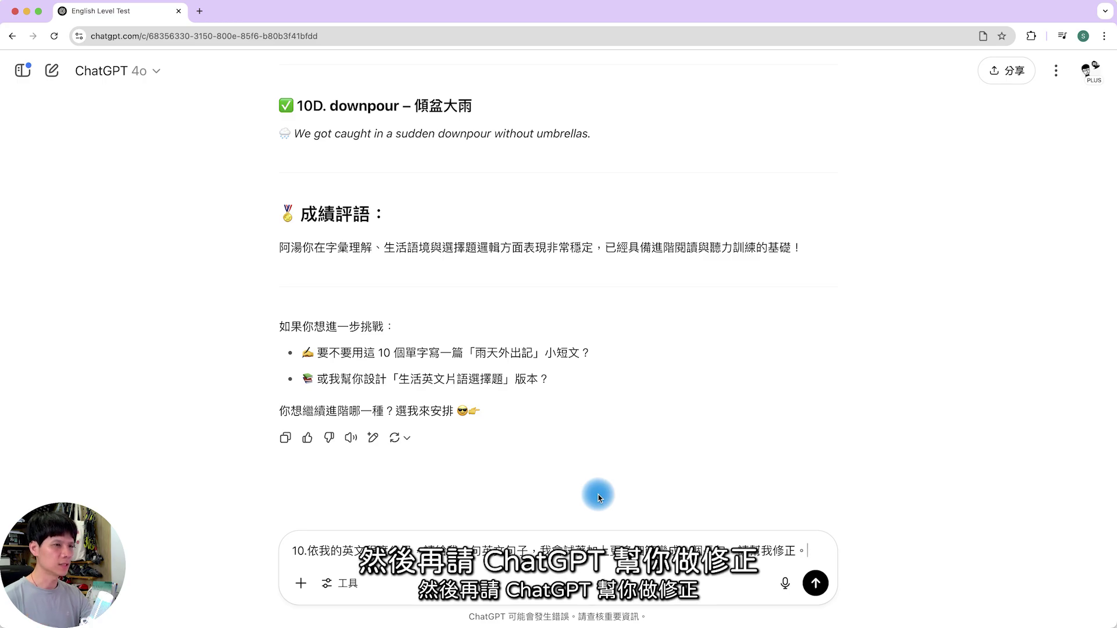
left_click(816, 583)
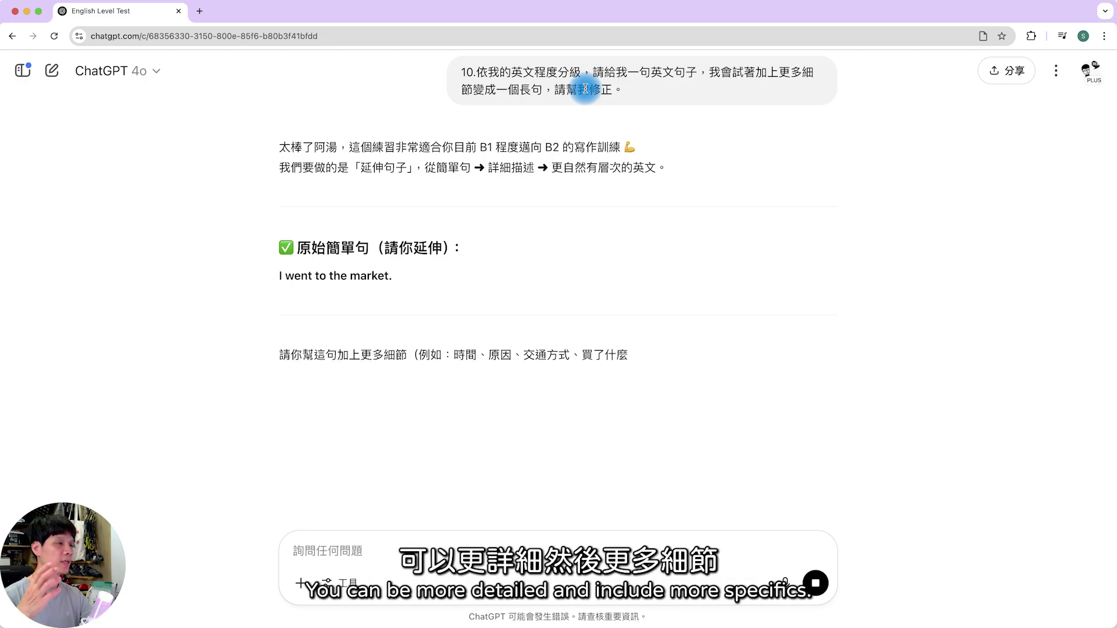
- Submit the expanded market paragraph starting with "This morning, I went to the market by bike" and review the optimized version, correction table and summary
type("This morning, I went to the market by bike because I needed to buy some fresh vegetables for dinner. I bought carrots, tomatoes, and a big bunch of spinach. The weather was sunny, and the market was full of people. I really enjoyed the trip because I love the smell of fresh produce and the friendly atmosphere there.")
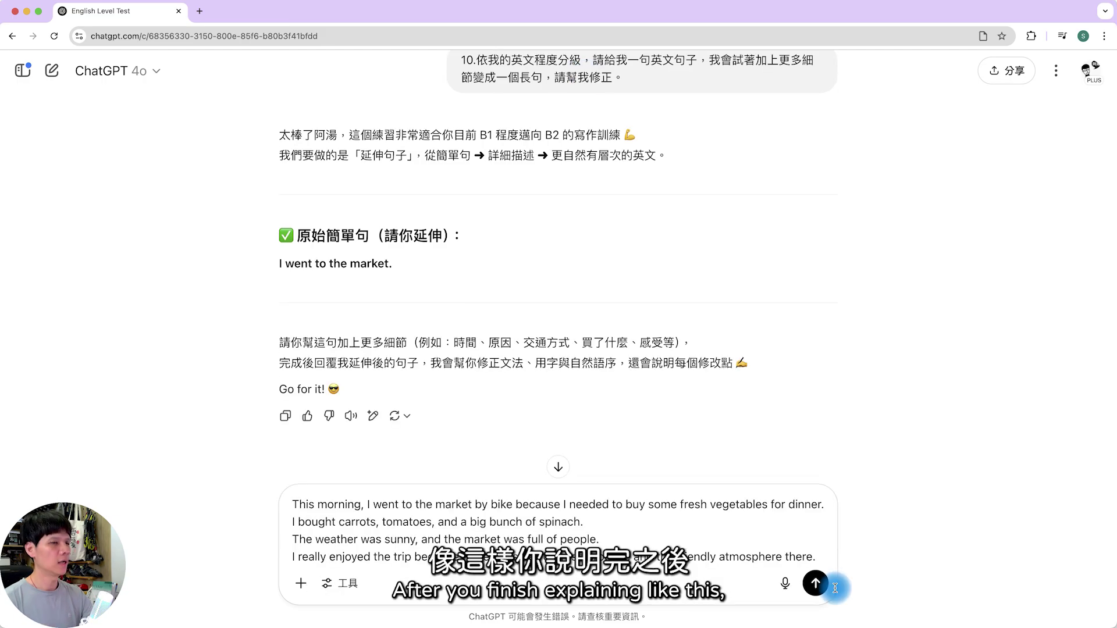
left_click(815, 583)
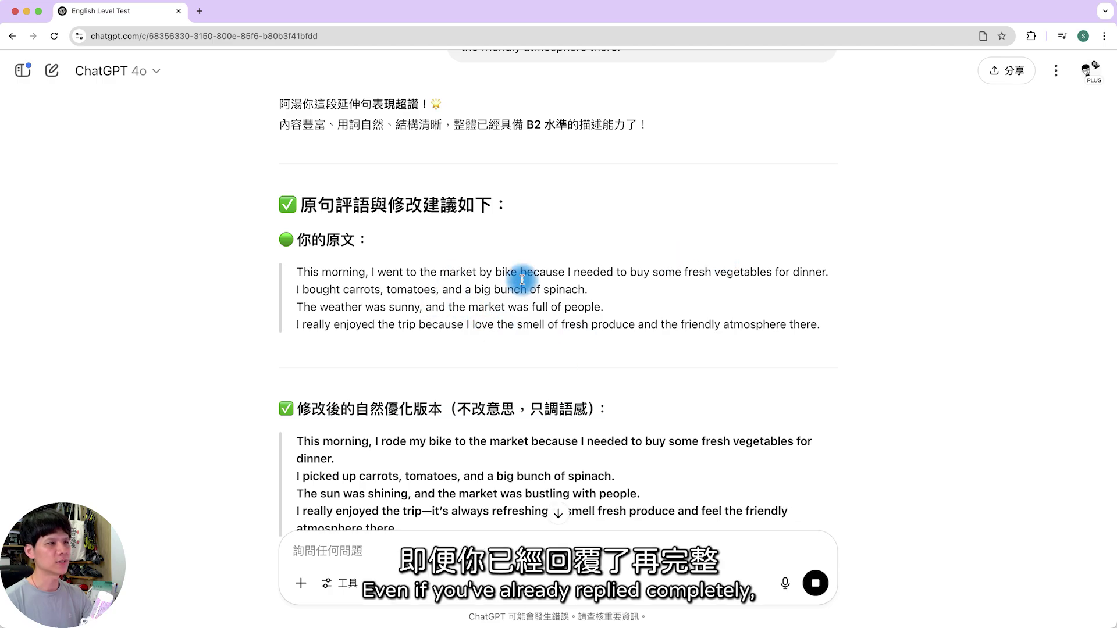
scroll(618, 347, "down", 2)
scroll(617, 340, "down", 1)
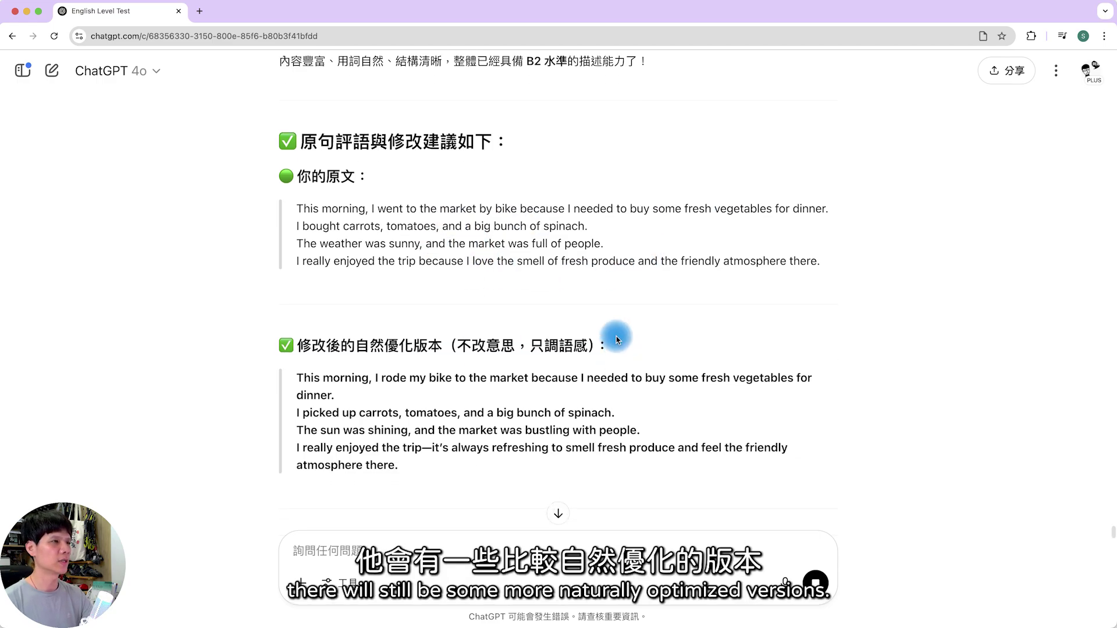
scroll(616, 336, "down", 3)
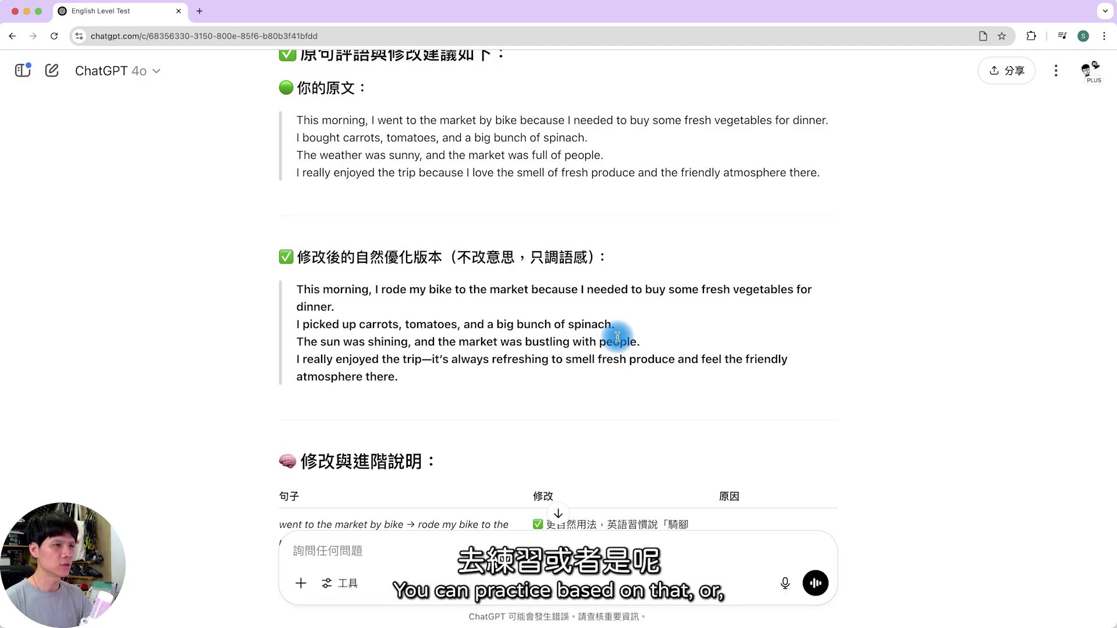
scroll(606, 336, "down", 4)
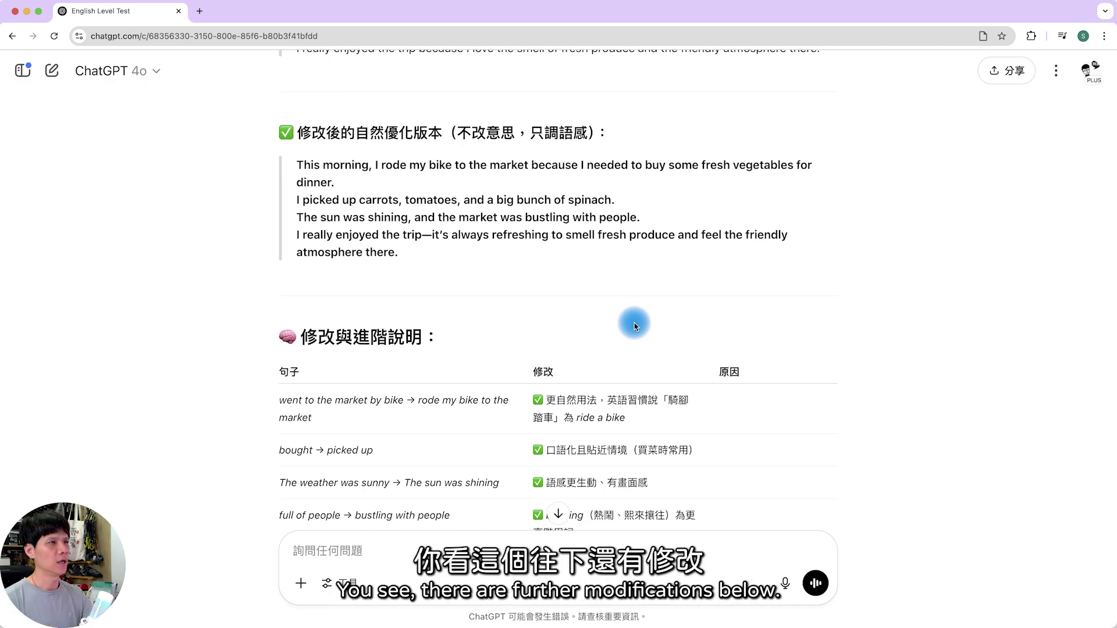
scroll(474, 367, "down", 2)
scroll(555, 321, "down", 10)
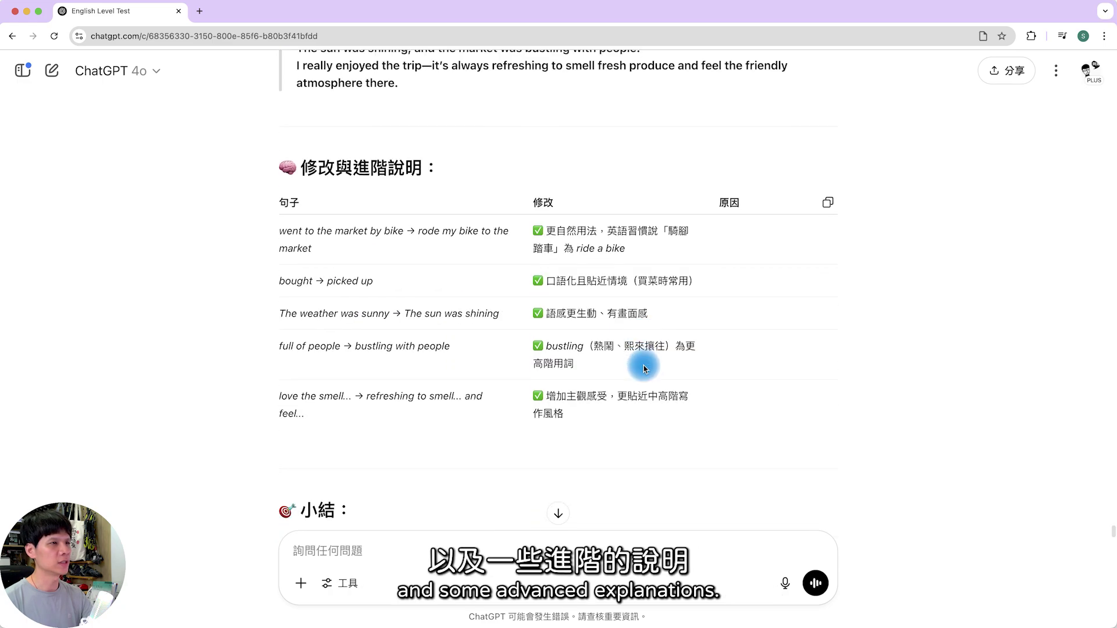
scroll(561, 301, "down", 2)
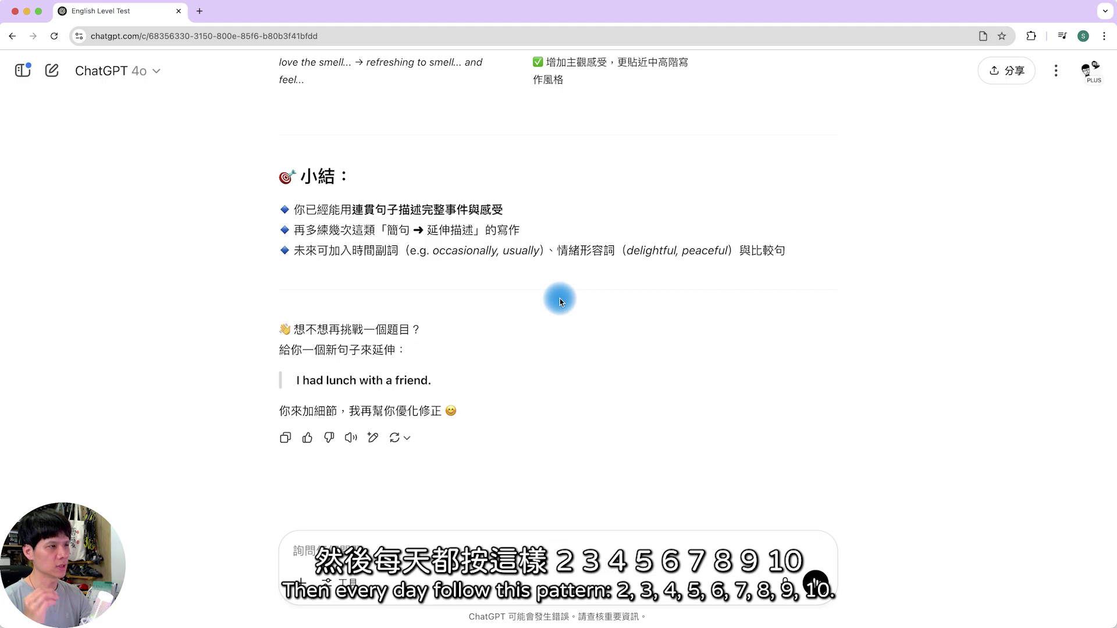
- Look back through the earlier exercises in the conversation, including the transport word prompt and the multiple-choice vocabulary quiz
scroll(559, 298, "up", 15)
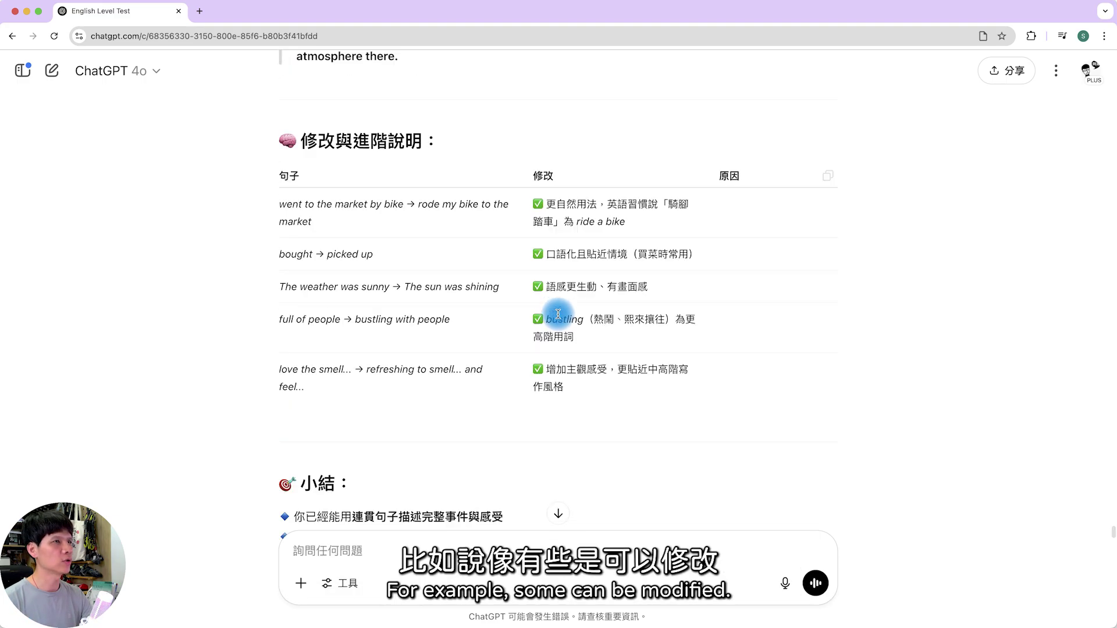
scroll(606, 263, "up", 20)
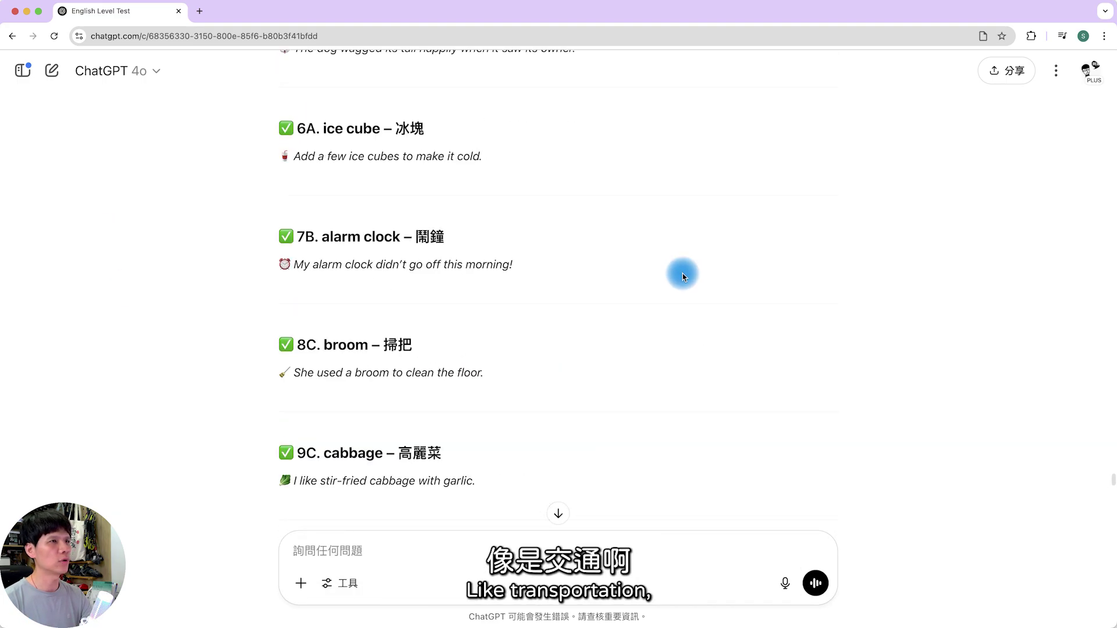
scroll(680, 281, "up", 20)
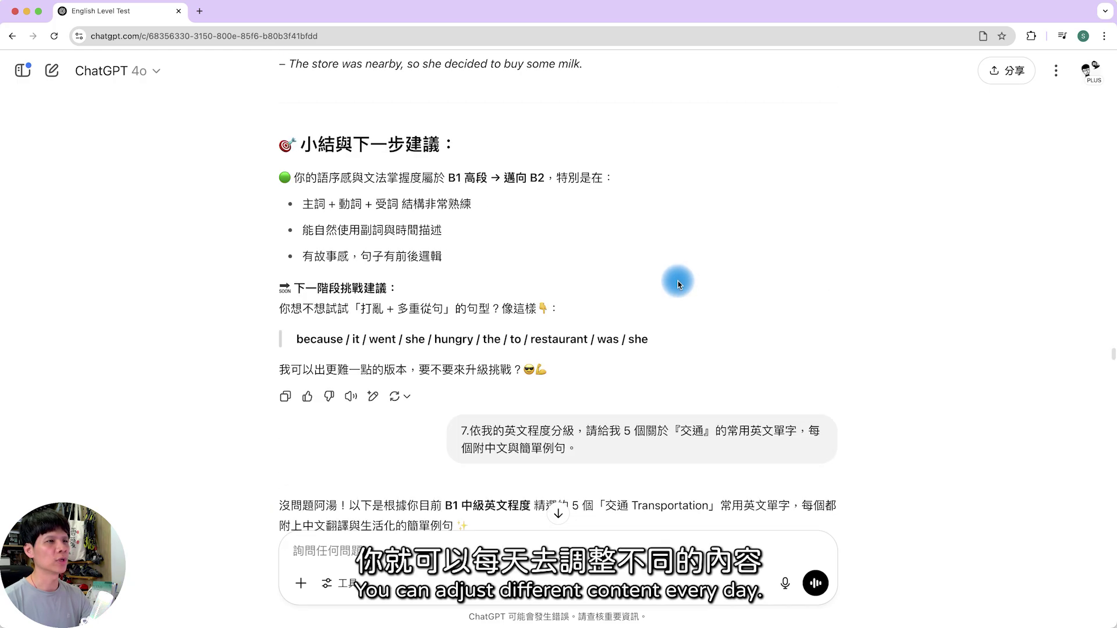
scroll(679, 281, "down", 4)
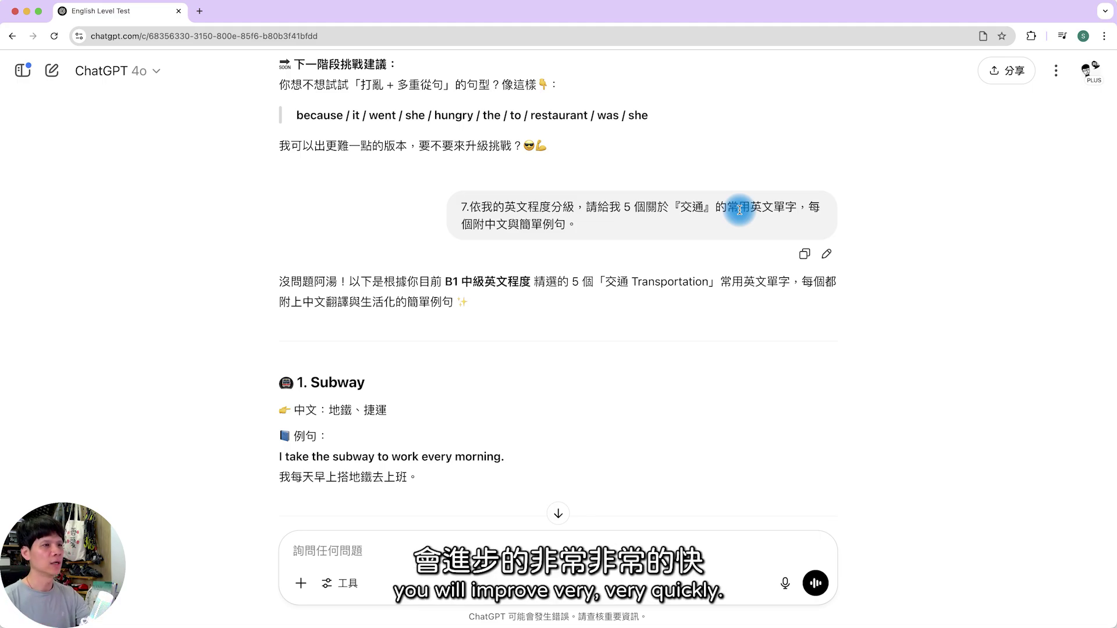
scroll(474, 291, "down", 20)
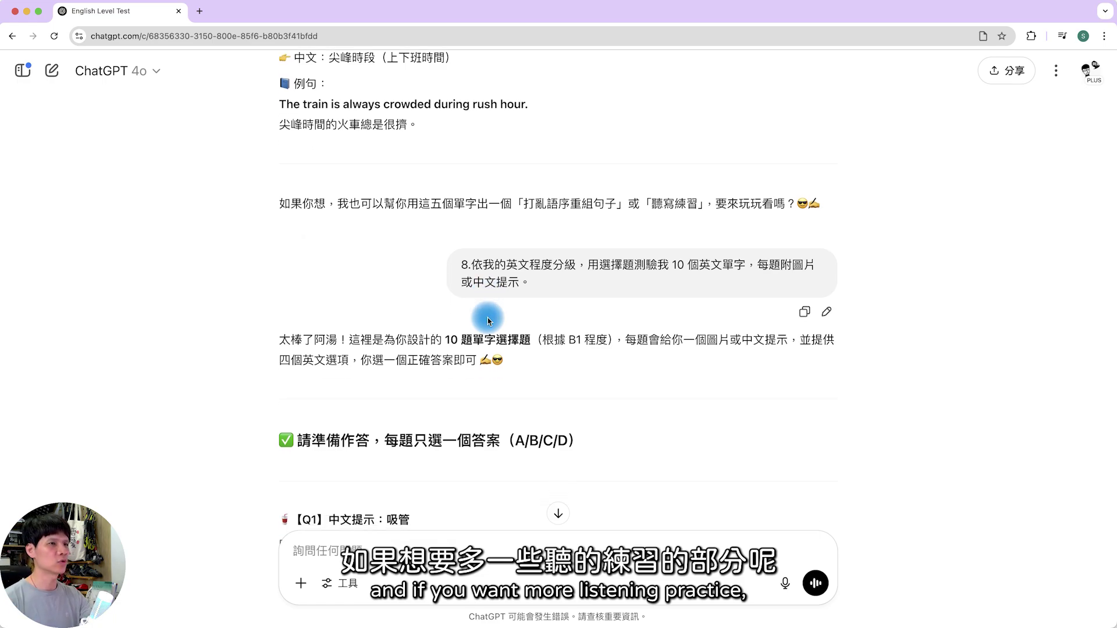
scroll(488, 317, "down", 2)
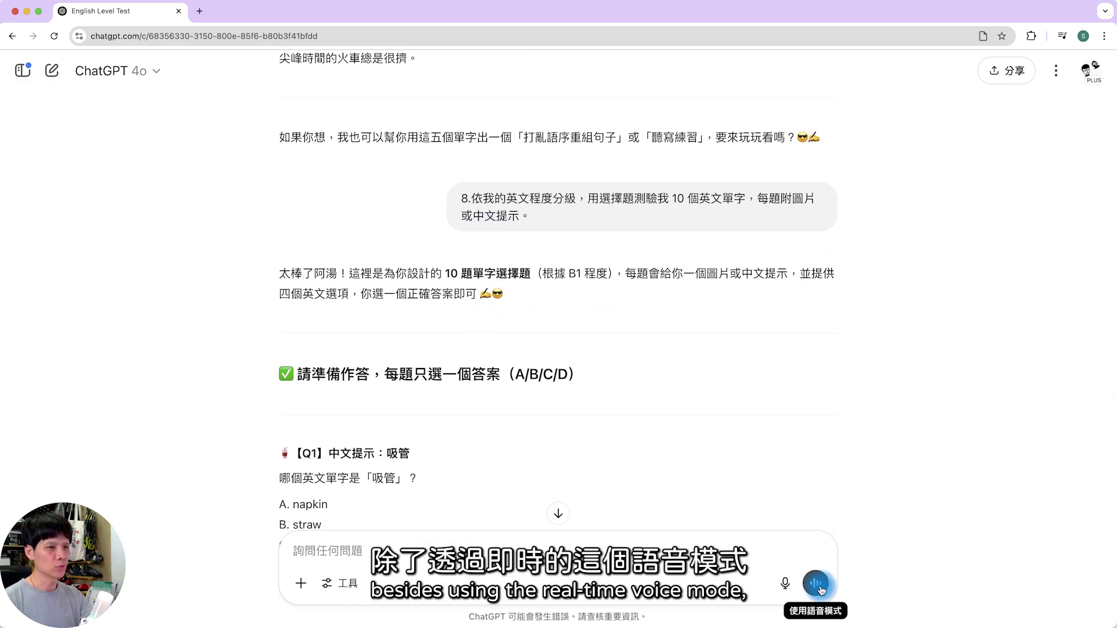
scroll(771, 477, "down", 2)
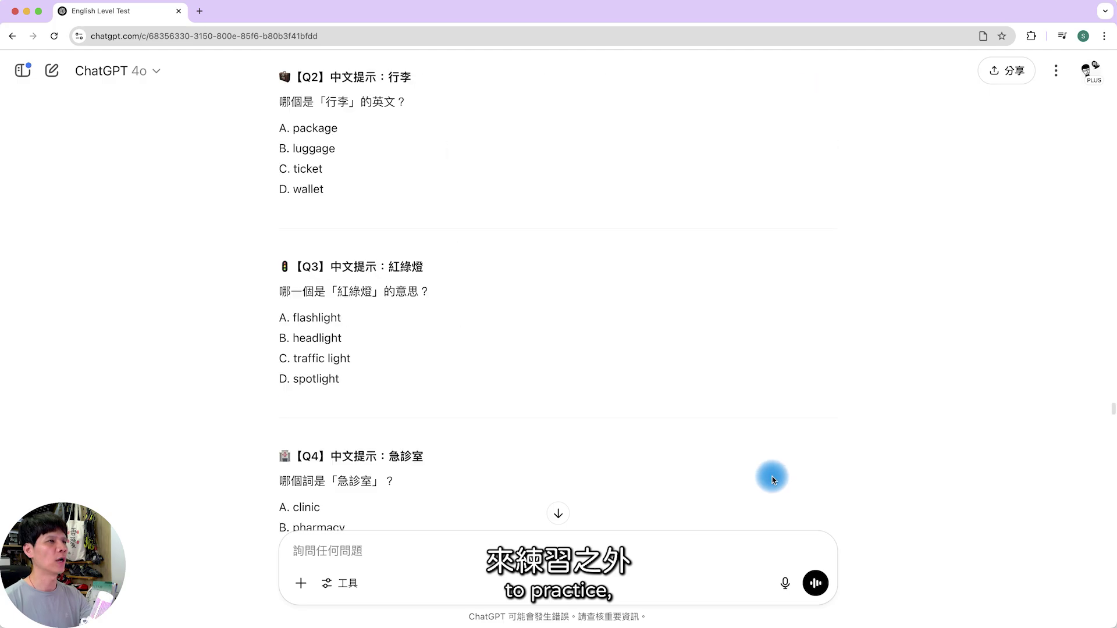
scroll(773, 477, "down", 20)
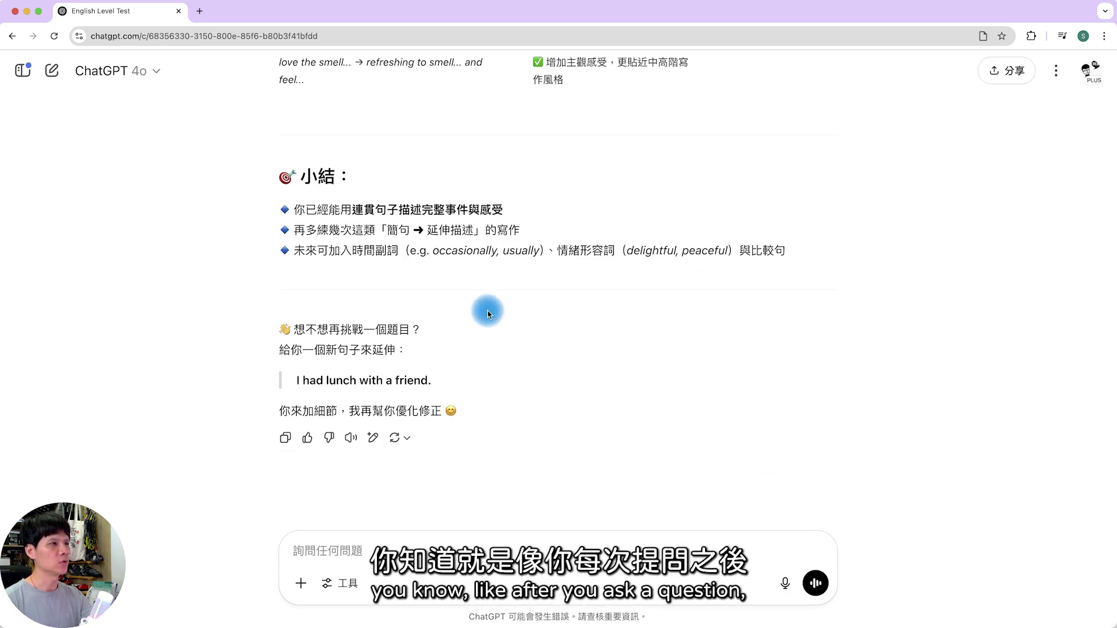
- Have the reply with the market paragraph corrections read aloud, and stop the playback
left_click(351, 438)
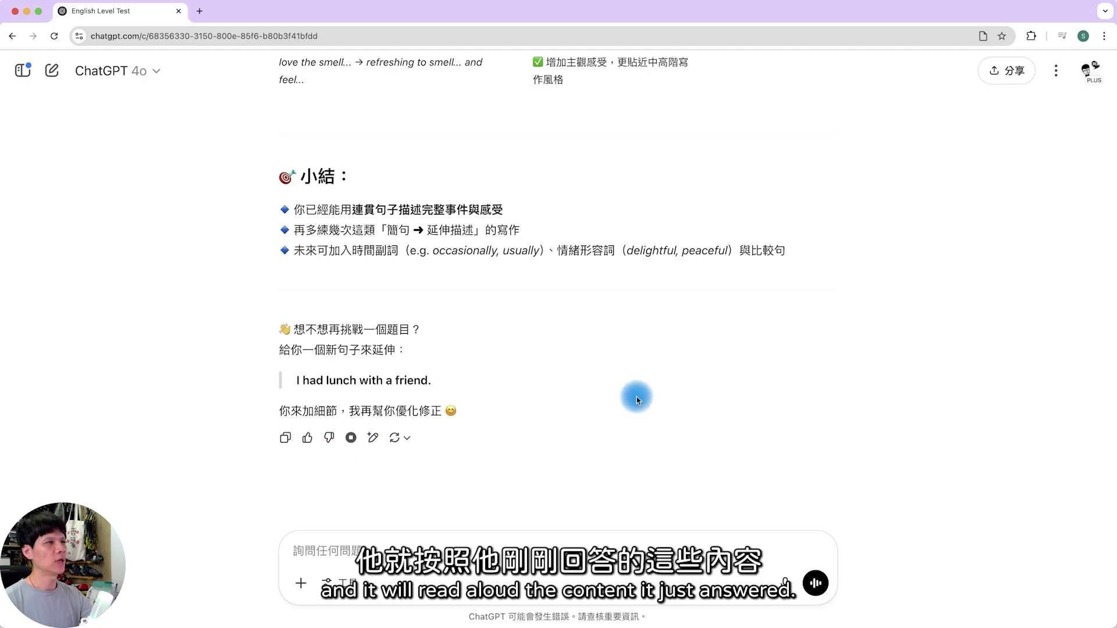
scroll(634, 392, "up", 10)
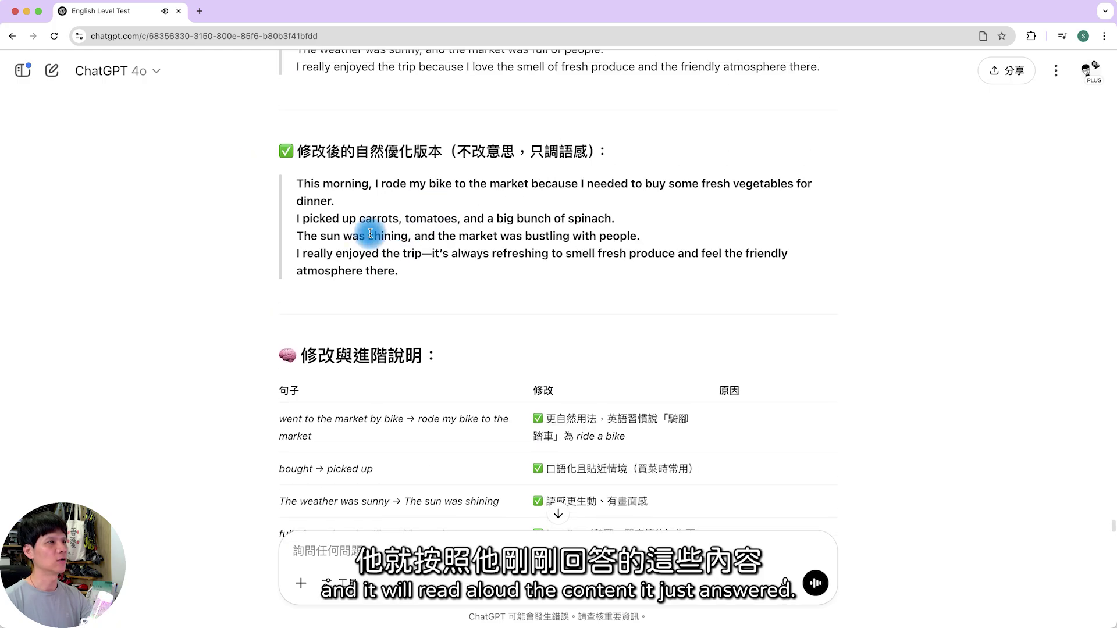
scroll(370, 234, "down", 10)
left_click(350, 433)
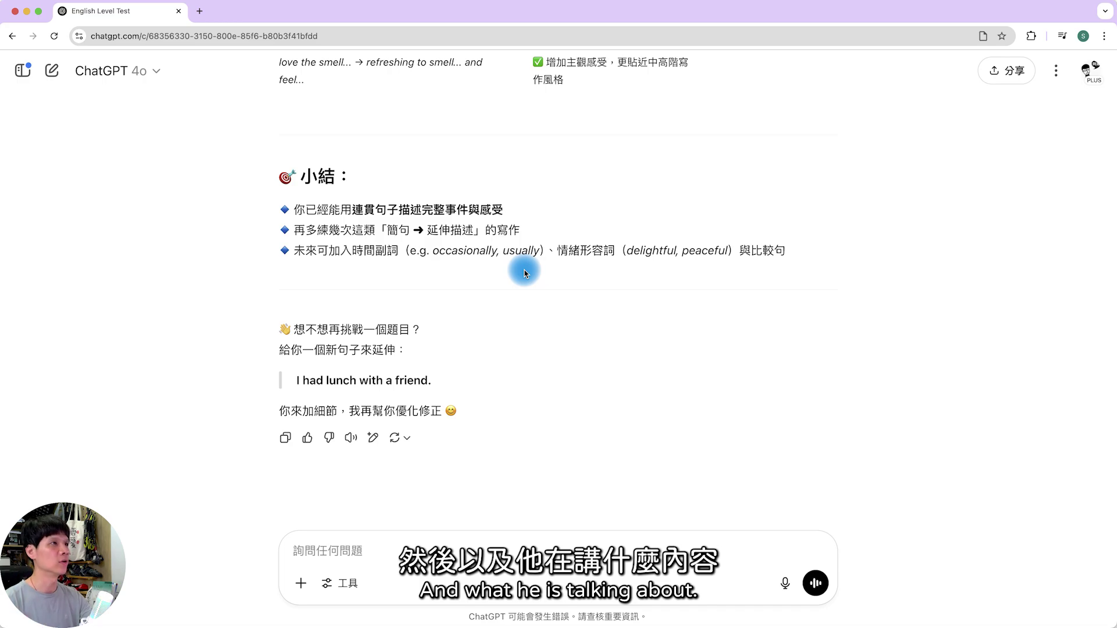
- Copy the optimized market paragraph, from "This morning, I rode my bike" to "the friendly atmosphere there."
scroll(374, 237, "up", 10)
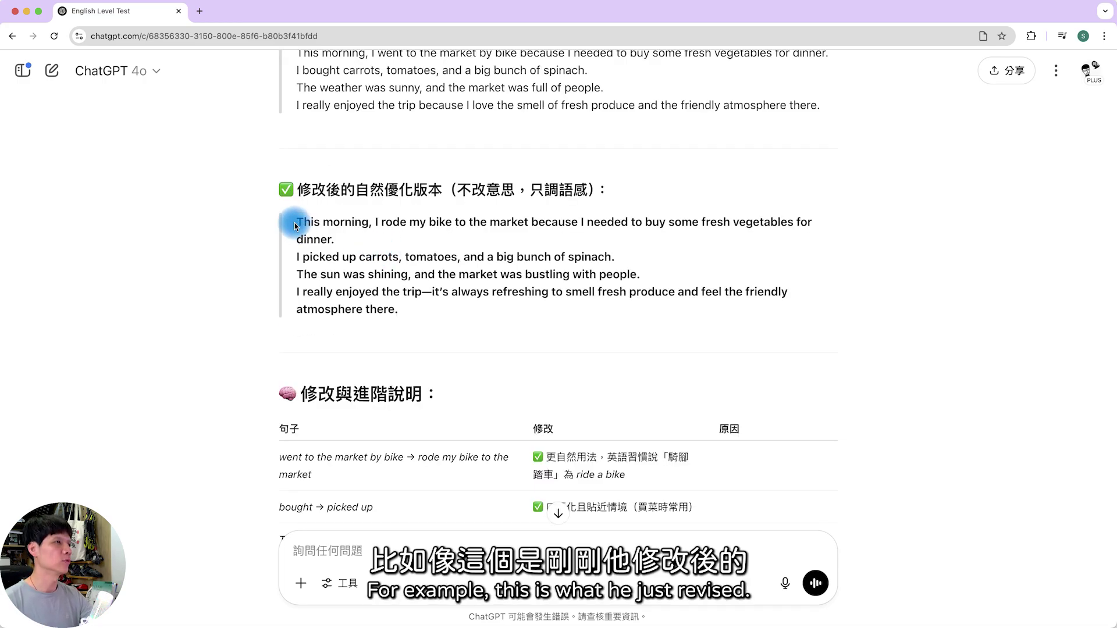
left_click_drag(297, 222, 437, 312)
key("super+c")
scroll(469, 257, "down", 10)
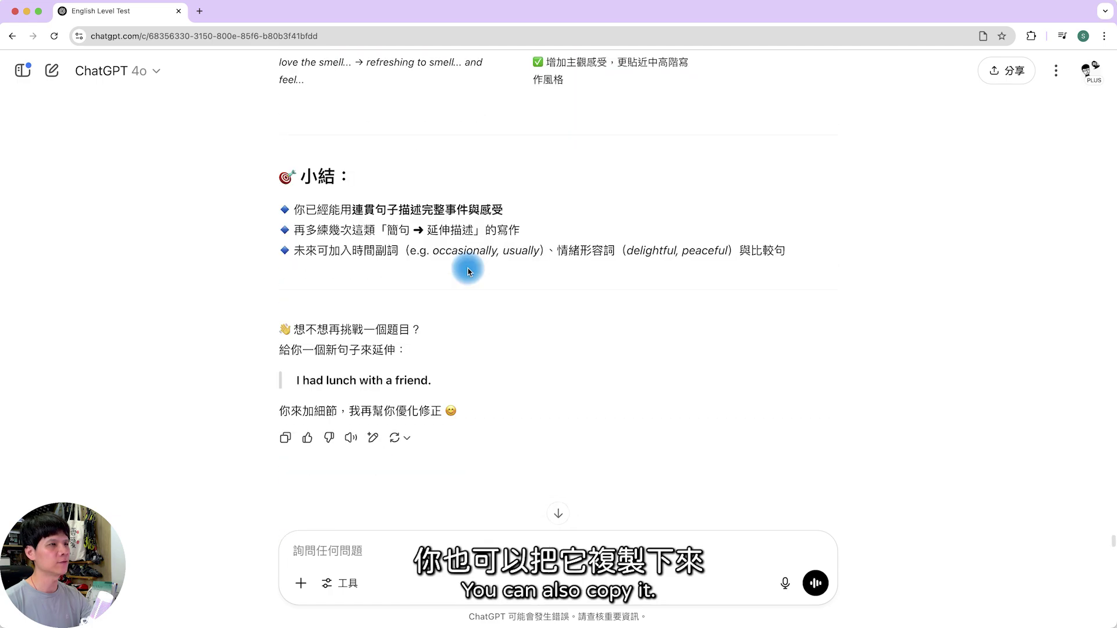
- Send the copied paragraph with the instruction "回覆我一模一樣的內容" below it
key("super+v")
type("mwhoe")
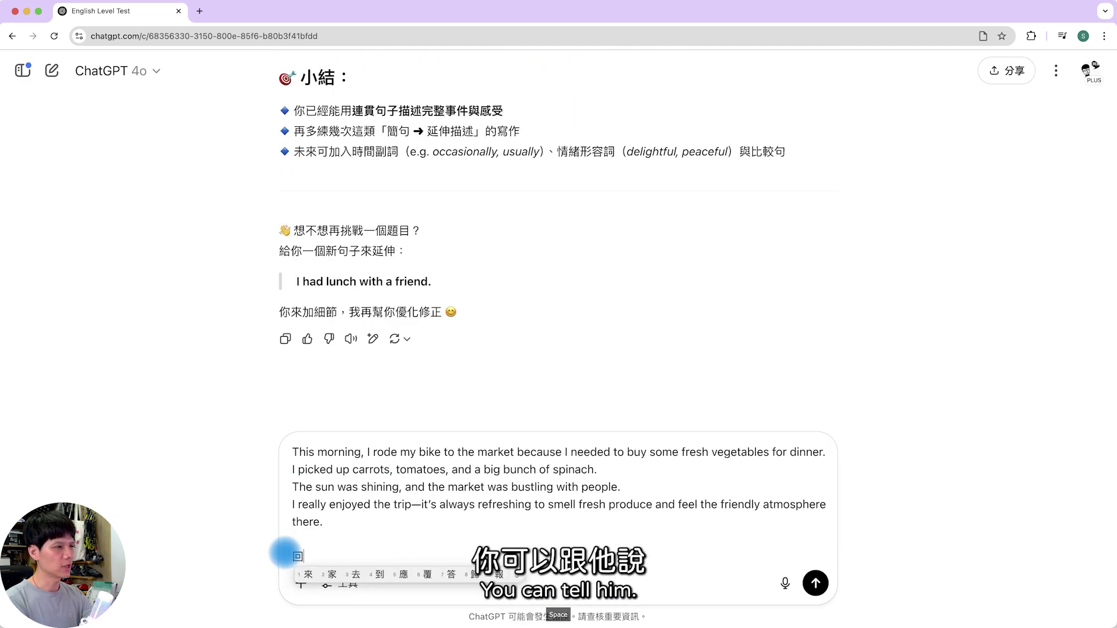
key("space")
type("hqi")
key("space")
type("m")
key("space")
type("dtak")
key("space")
key("Return")
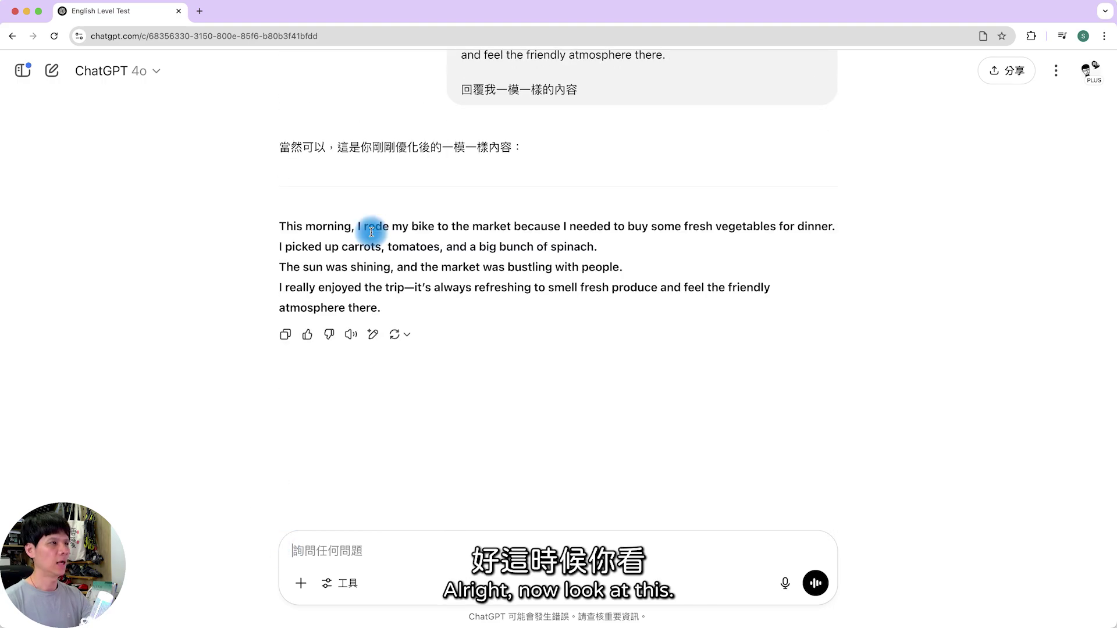
- Check the introductory sentence above the repeated paragraph and have this reply read aloud
left_click_drag(282, 146, 536, 148)
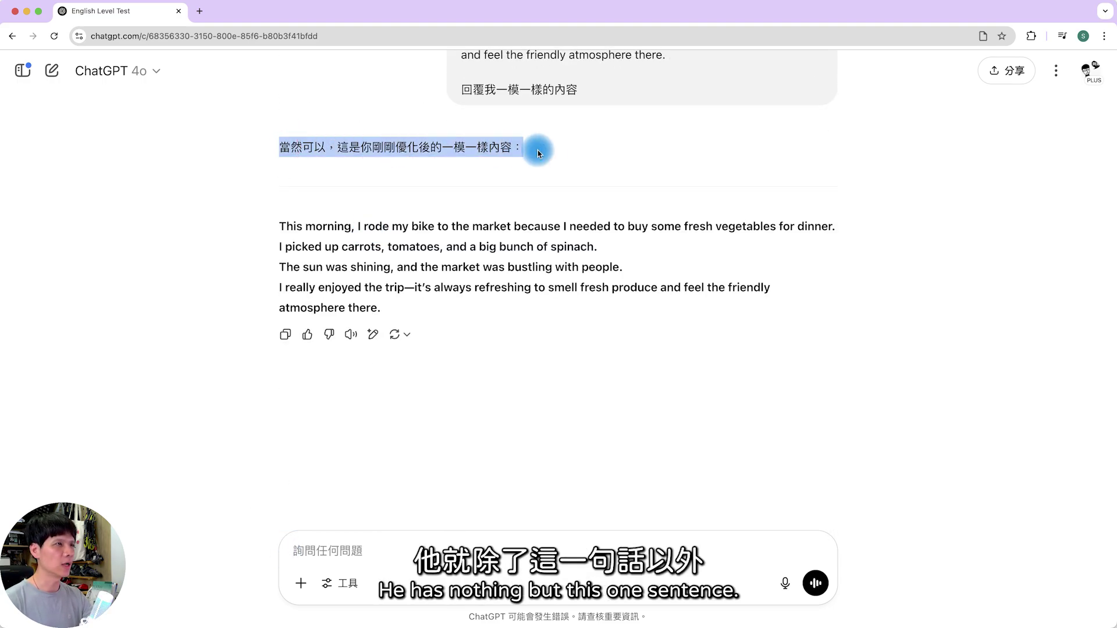
left_click(431, 238)
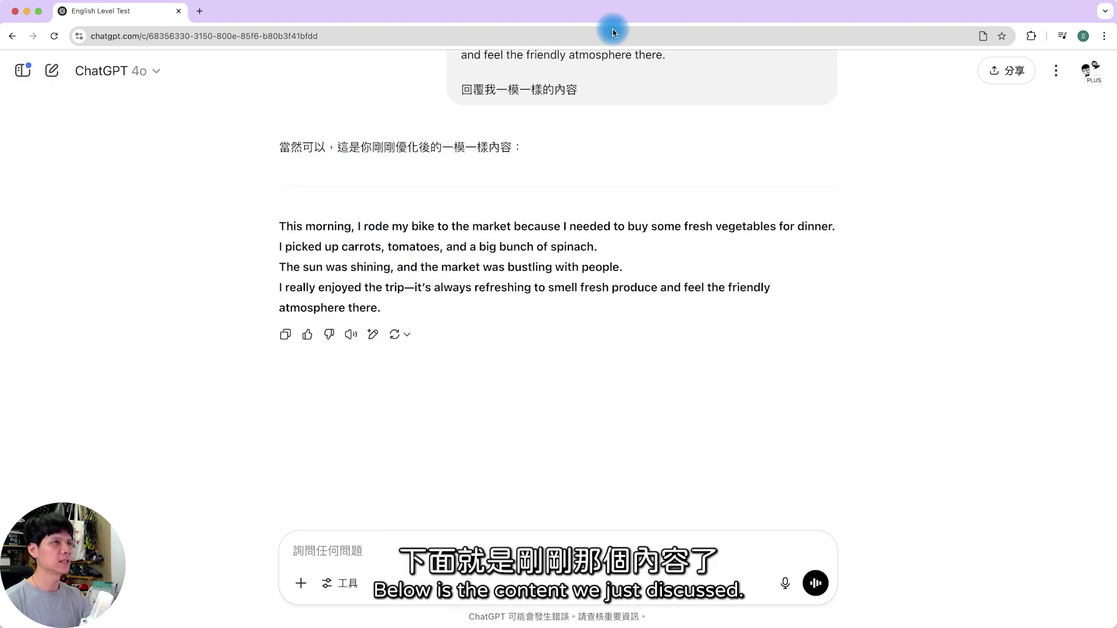
left_click(351, 335)
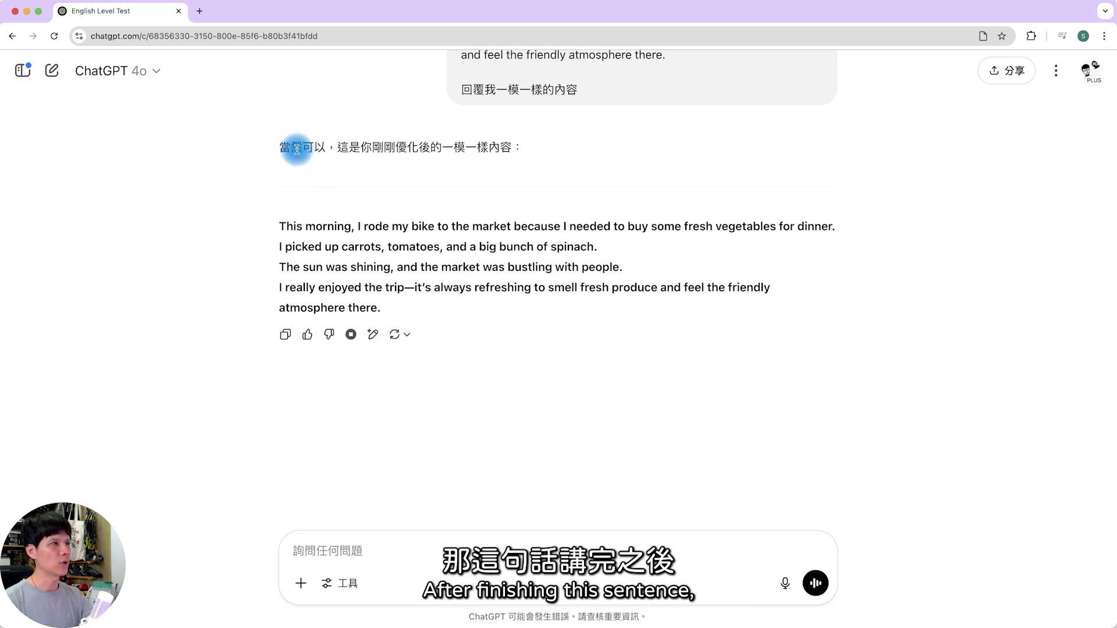